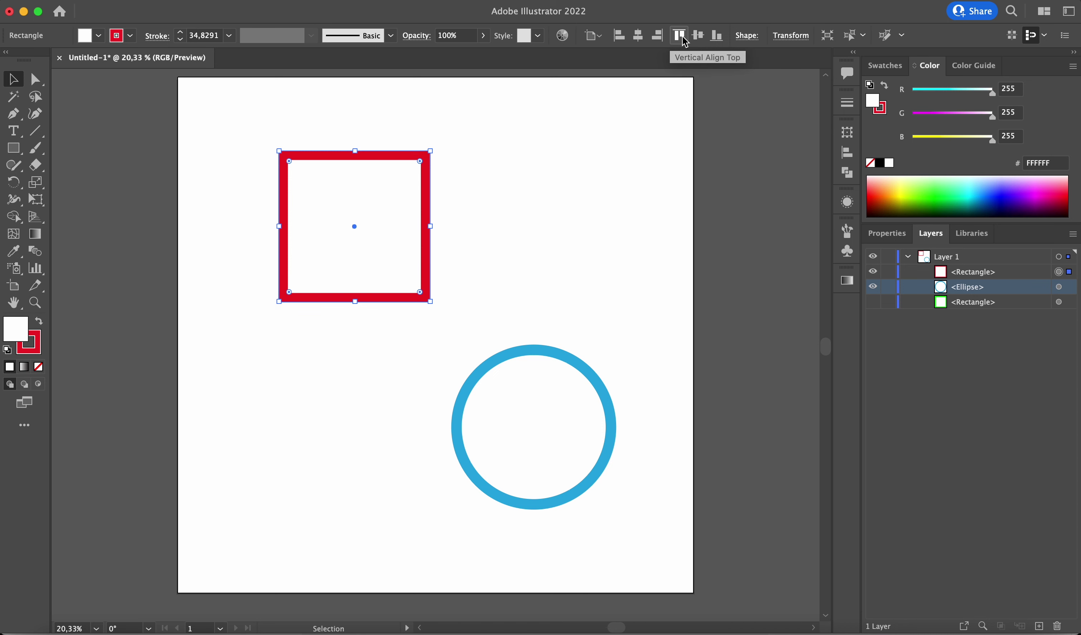
Try to switch the alignment reference to Align to Selection with only the red square selected.
{"action": "left_click", "coordinate": [601, 36]}
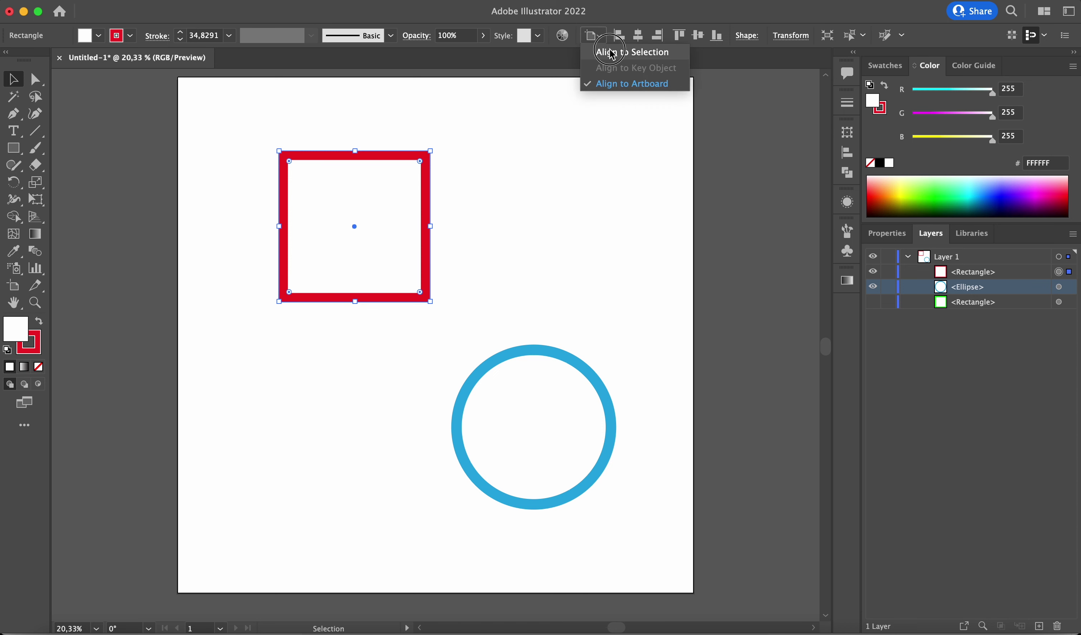
{"action": "left_click", "coordinate": [610, 50]}
{"action": "left_click", "coordinate": [599, 36]}
{"action": "left_click", "coordinate": [603, 53]}
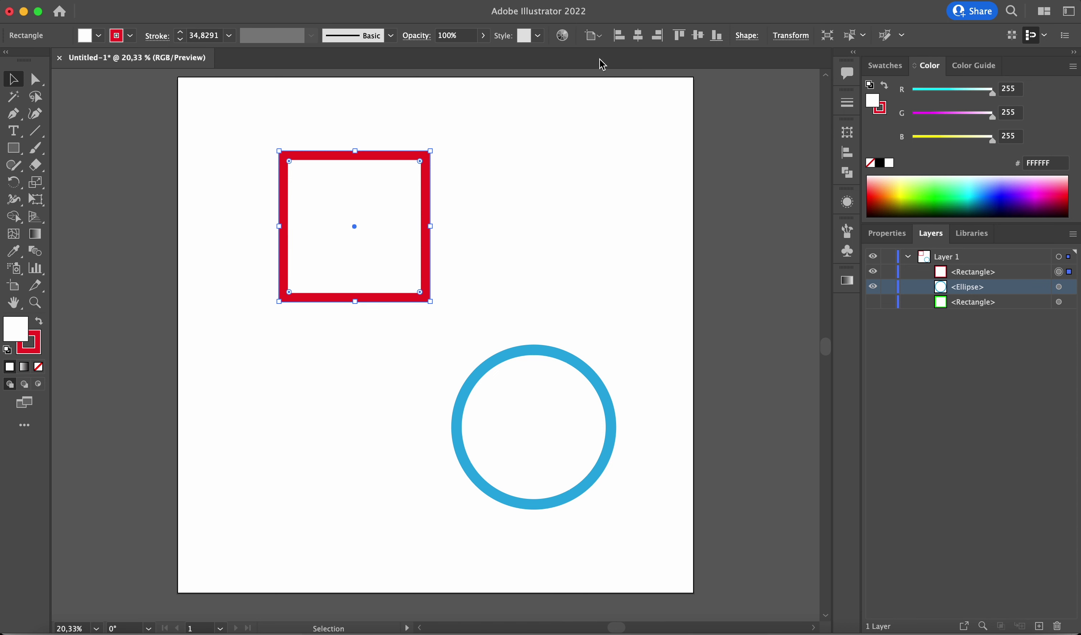
Select the red square and the blue circle together and set the alignment reference to Align to Selection.
{"action": "left_click", "coordinate": [545, 178]}
{"action": "left_click_drag", "start_coordinate": [264, 136], "coordinate": [626, 533]}
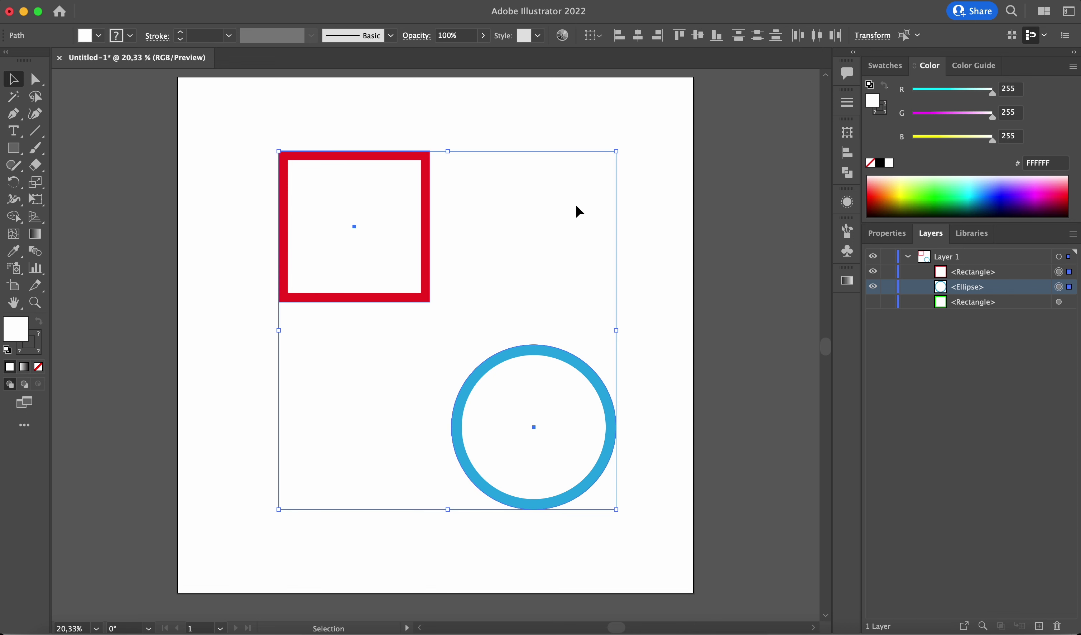
{"action": "left_click", "coordinate": [595, 36]}
{"action": "left_click", "coordinate": [621, 51]}
{"action": "left_click", "coordinate": [595, 36]}
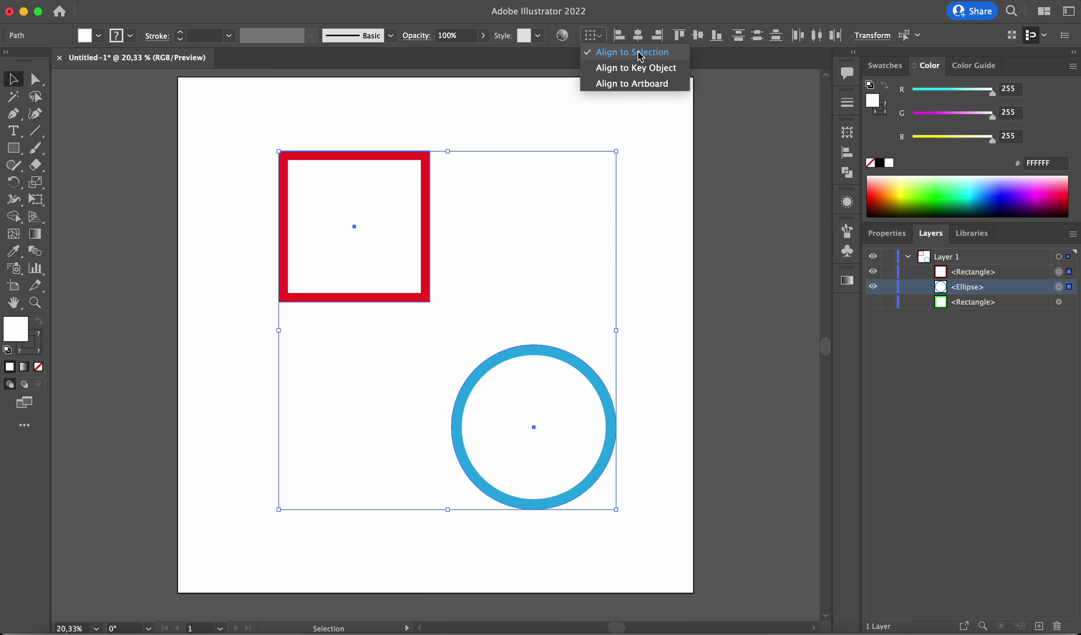
{"action": "left_click", "coordinate": [662, 173]}
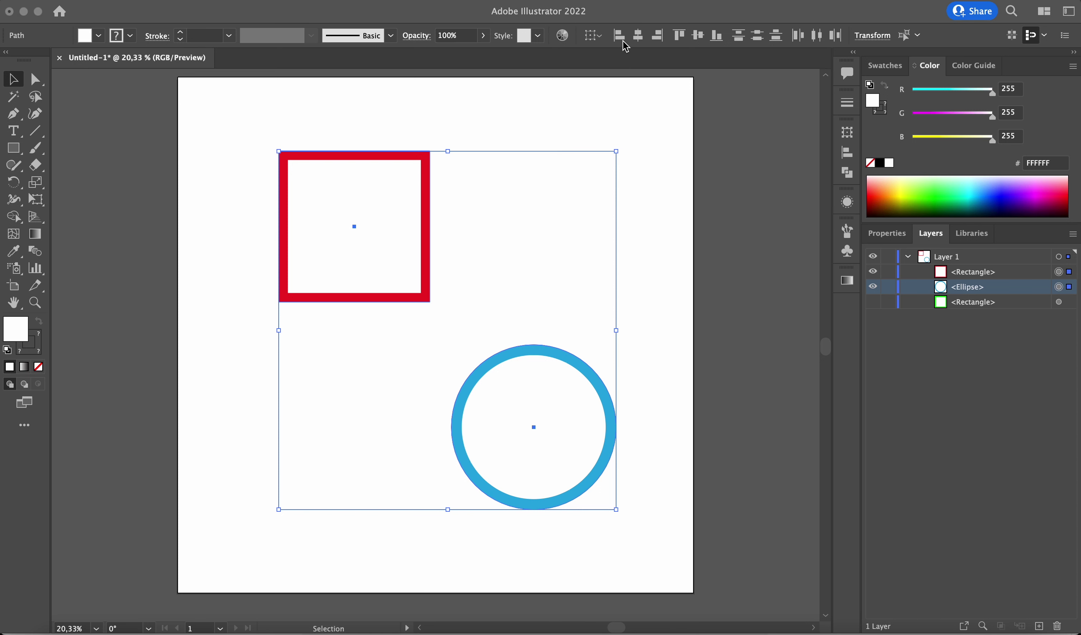
{"action": "left_click", "coordinate": [602, 35]}
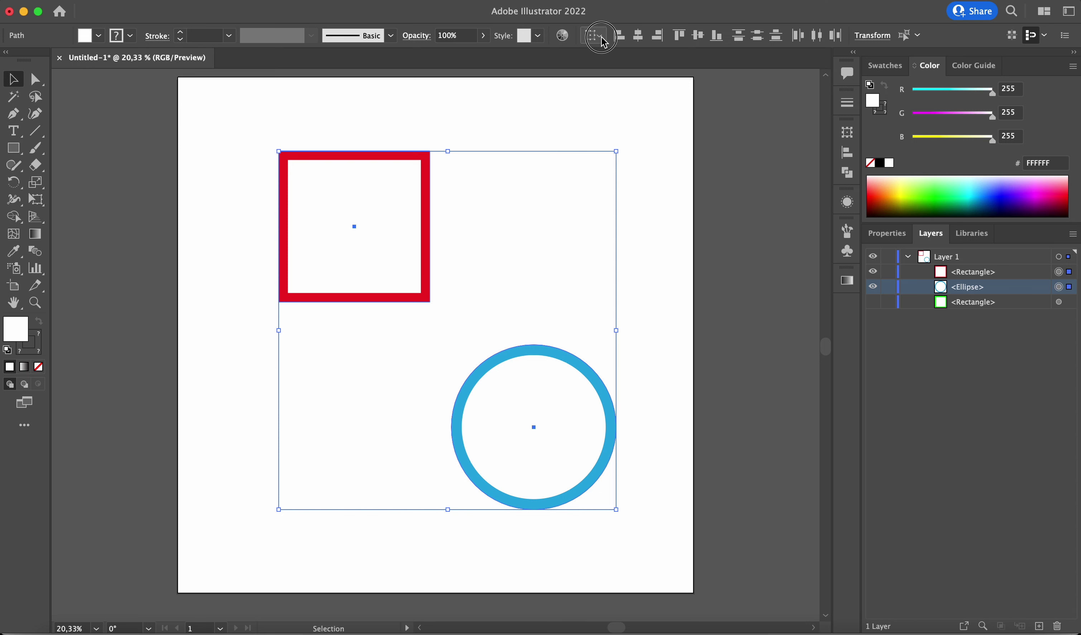
{"action": "left_click", "coordinate": [601, 36]}
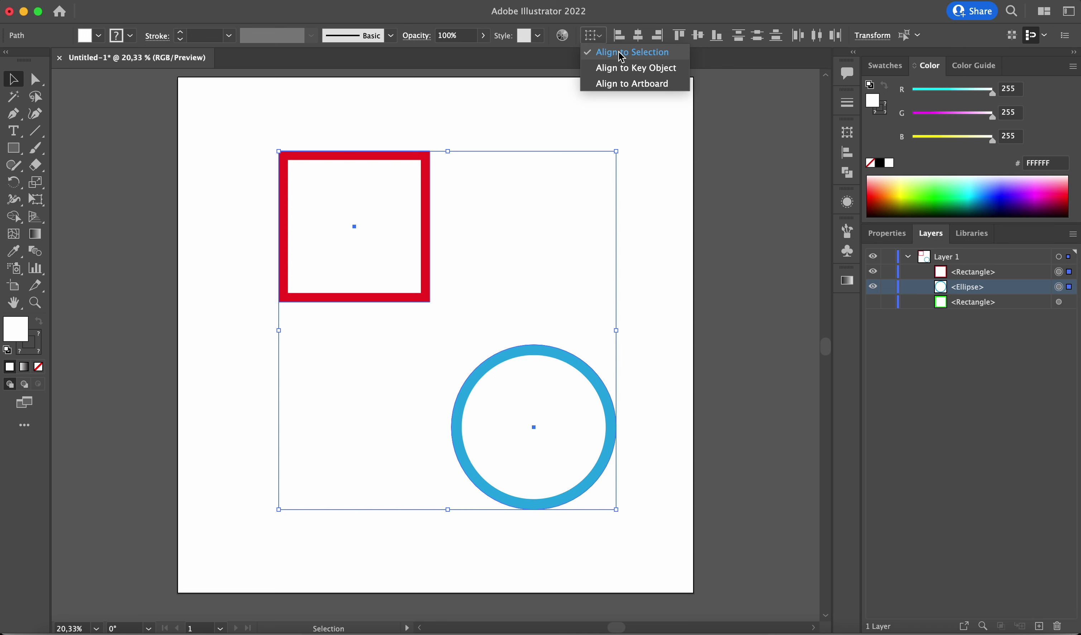
{"action": "left_click", "coordinate": [622, 55]}
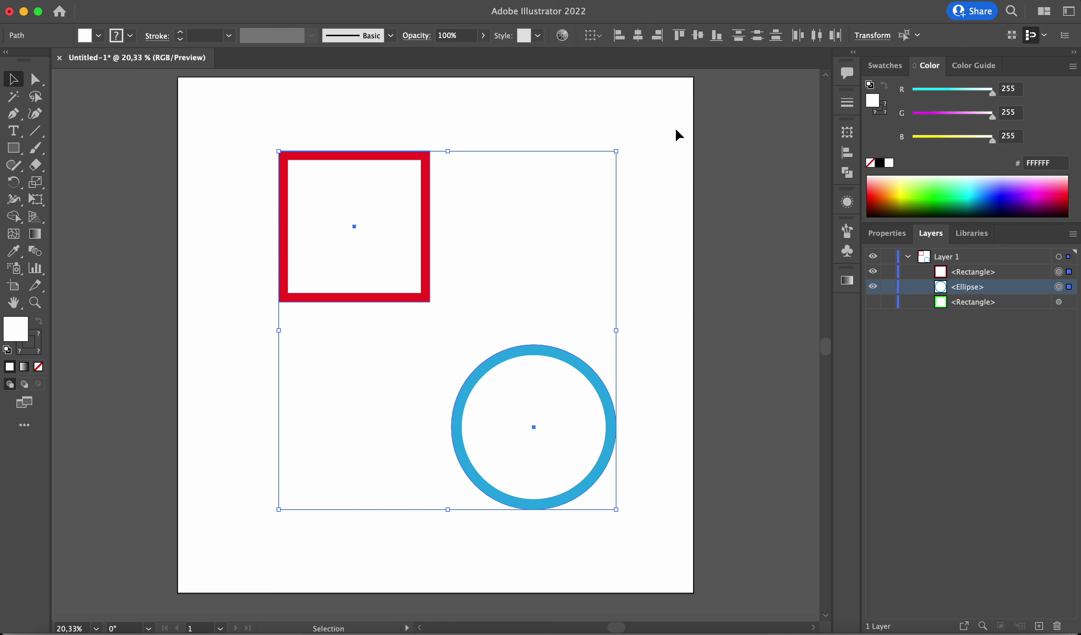
Try horizontal left, center and right alignment of the two shapes relative to the selection, undoing each one.
{"action": "left_click", "coordinate": [620, 37]}
{"action": "key", "text": "super+z"}
{"action": "left_click", "coordinate": [639, 37]}
{"action": "key", "text": "super+z"}
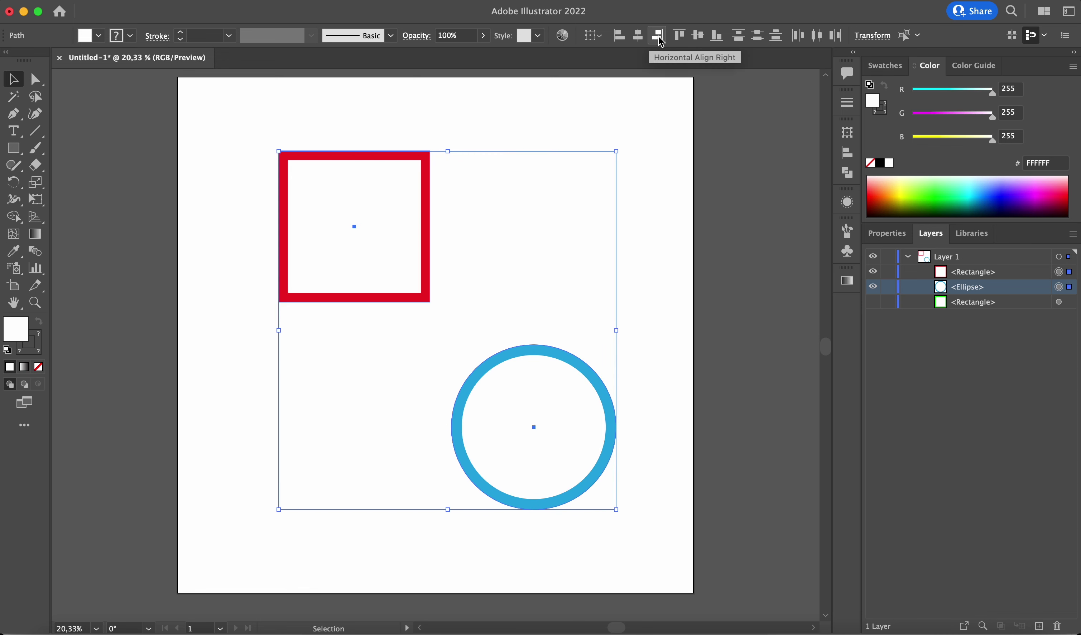
{"action": "left_click", "coordinate": [659, 36]}
{"action": "key", "text": "super+z"}
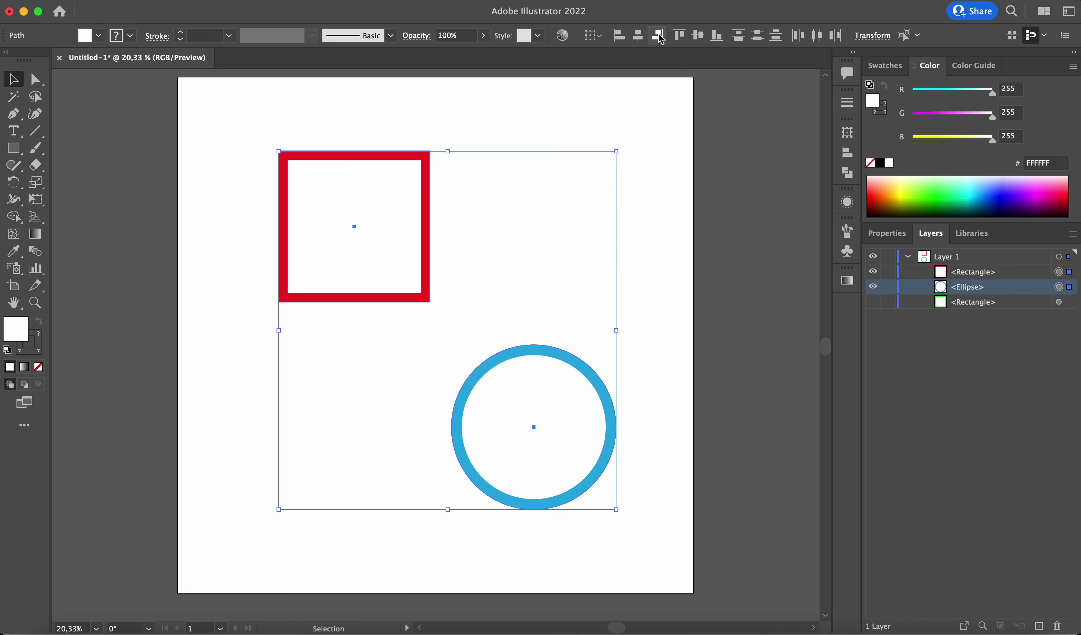
Try vertical top and center alignment of the two shapes relative to the selection, undoing each one.
{"action": "left_click", "coordinate": [680, 37]}
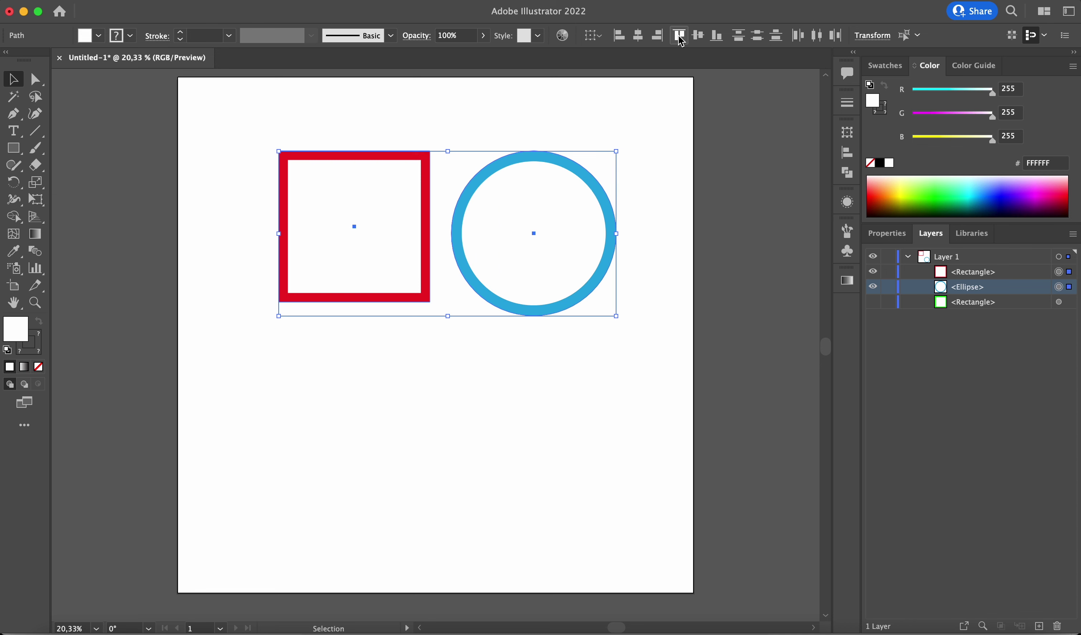
{"action": "key", "text": "super+z"}
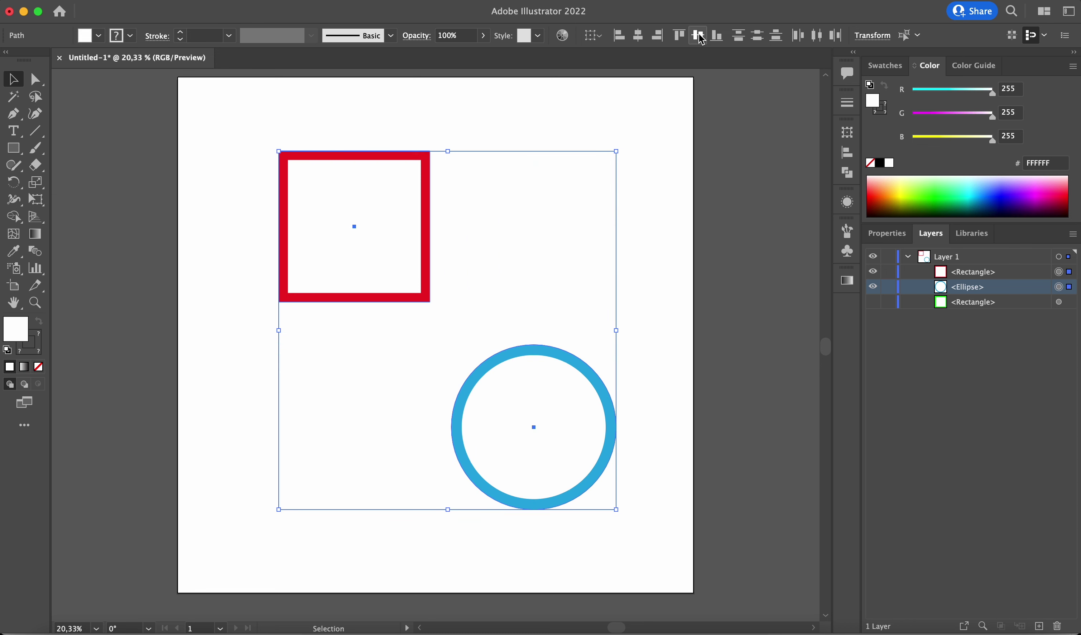
{"action": "left_click", "coordinate": [699, 38]}
{"action": "key", "text": "super+z"}
With Align to Artboard, try horizontal left, center and right alignment of the two shapes, undoing each one.
{"action": "left_click", "coordinate": [605, 42]}
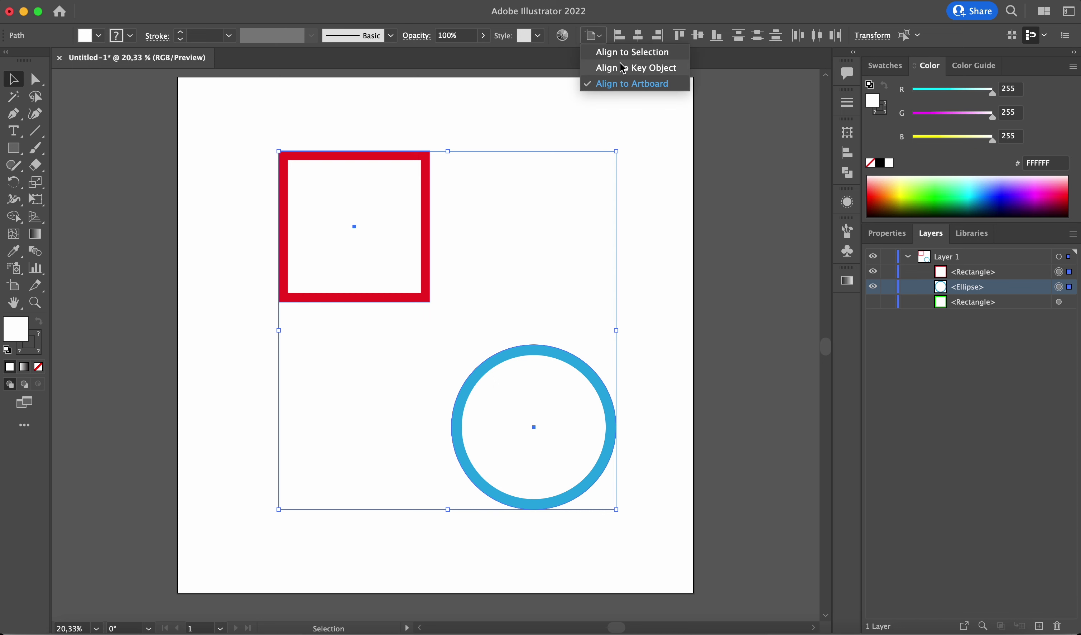
{"action": "left_click", "coordinate": [623, 87]}
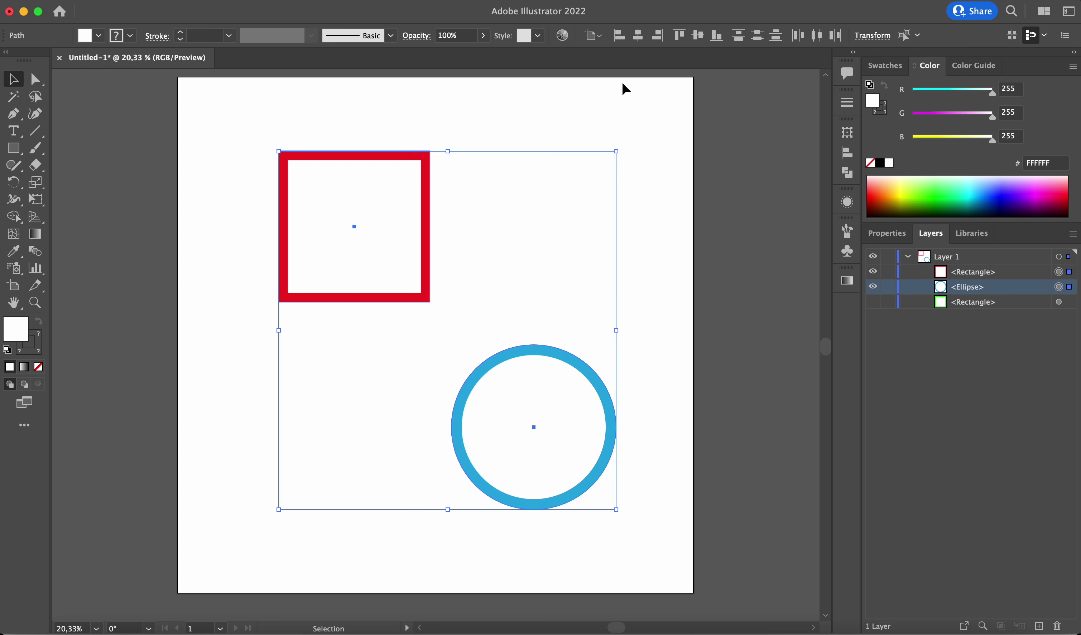
{"action": "left_click", "coordinate": [620, 40]}
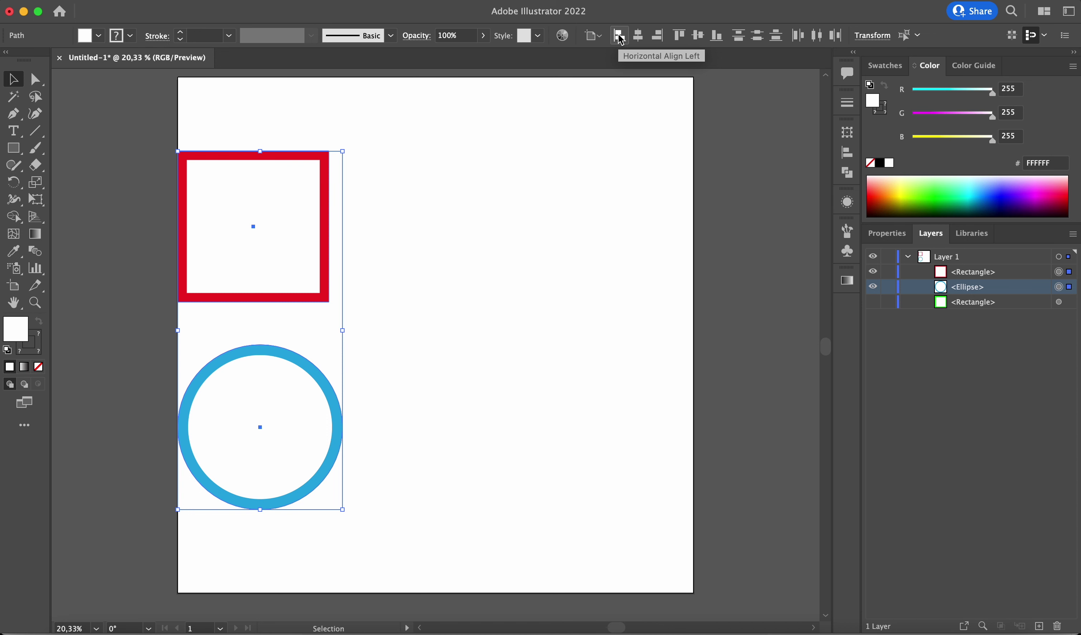
{"action": "key", "text": "super+z"}
{"action": "left_click", "coordinate": [639, 38]}
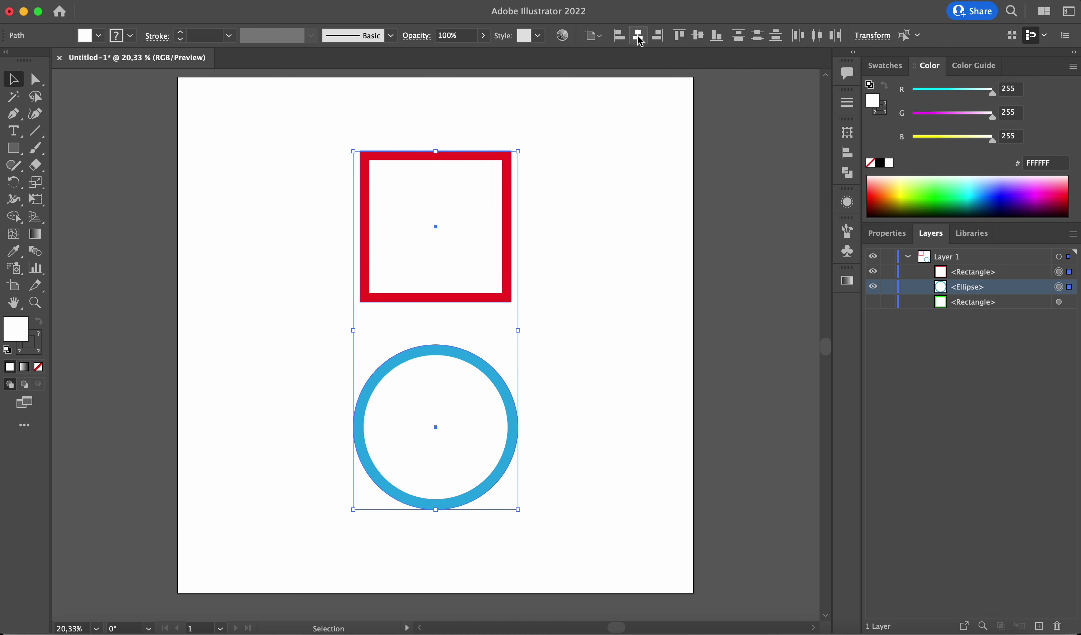
{"action": "key", "text": "super+z"}
{"action": "left_click", "coordinate": [660, 38]}
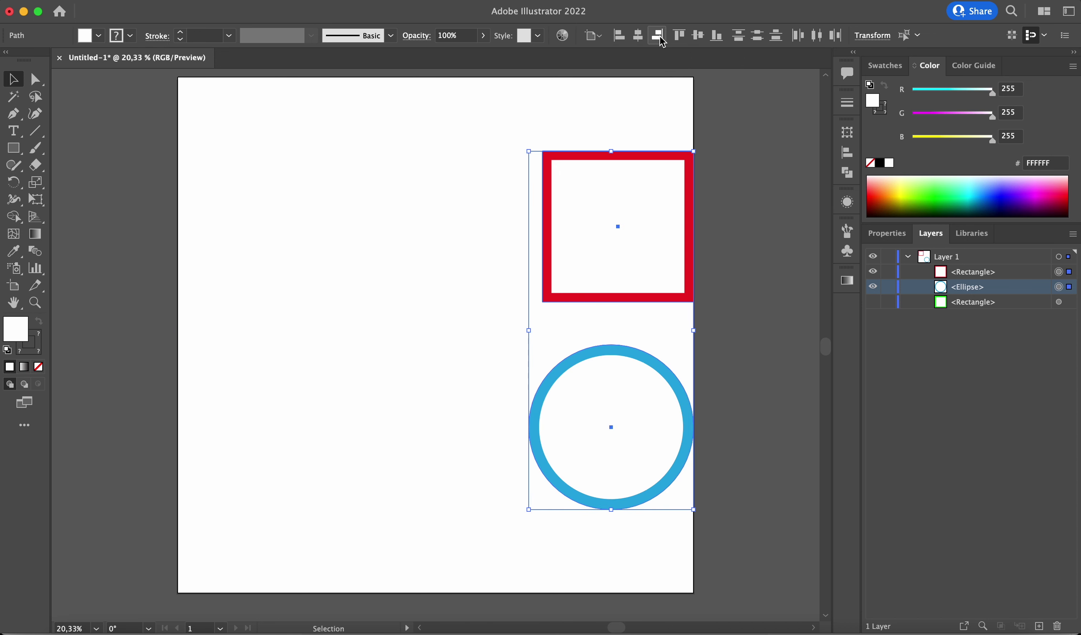
{"action": "key", "text": "super+z"}
Try vertical top, bottom and center alignment of the two shapes relative to the artboard, undoing each one.
{"action": "left_click", "coordinate": [679, 36]}
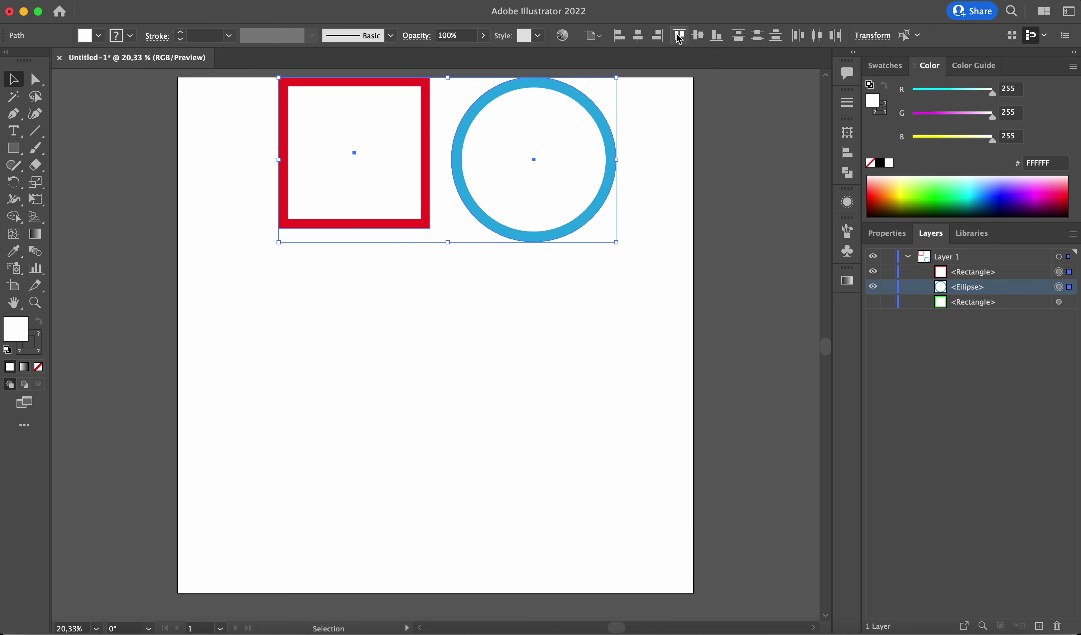
{"action": "key", "text": "super+z"}
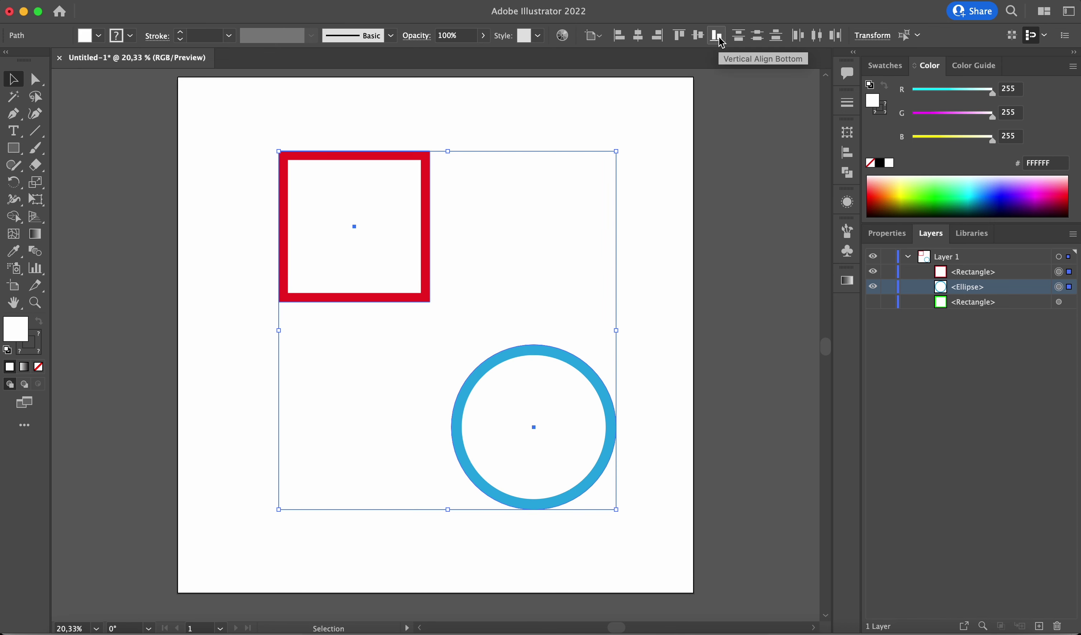
{"action": "left_click", "coordinate": [719, 37]}
{"action": "key", "text": "super+z"}
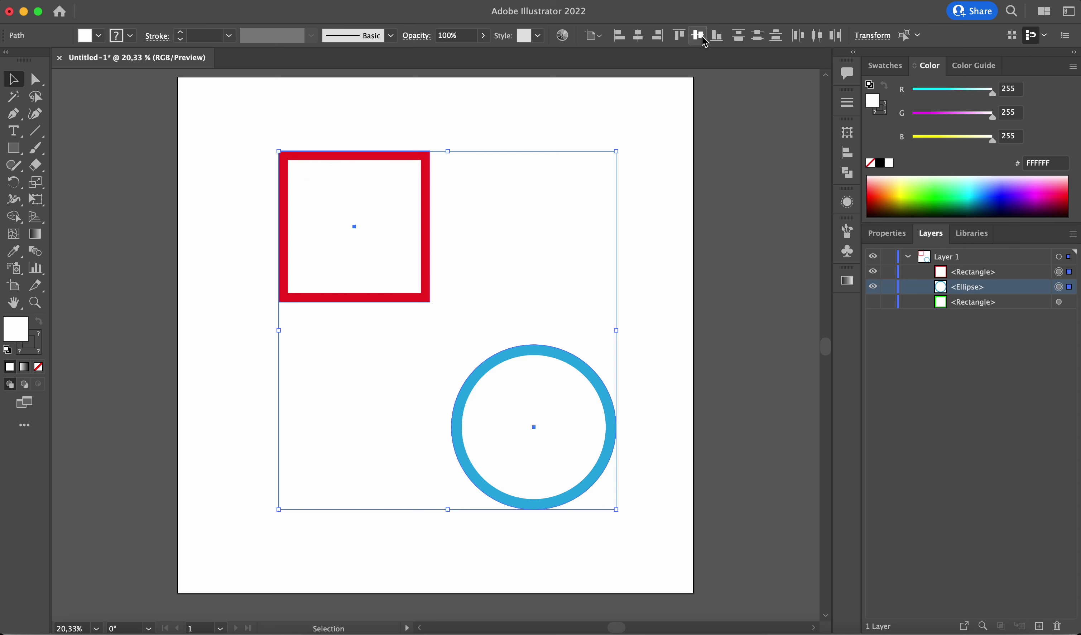
{"action": "left_click", "coordinate": [700, 38]}
{"action": "key", "text": "super+z"}
Reselect the red square and blue circle and set alignment to Align to Key Object, making the circle the key object.
{"action": "left_click", "coordinate": [682, 253]}
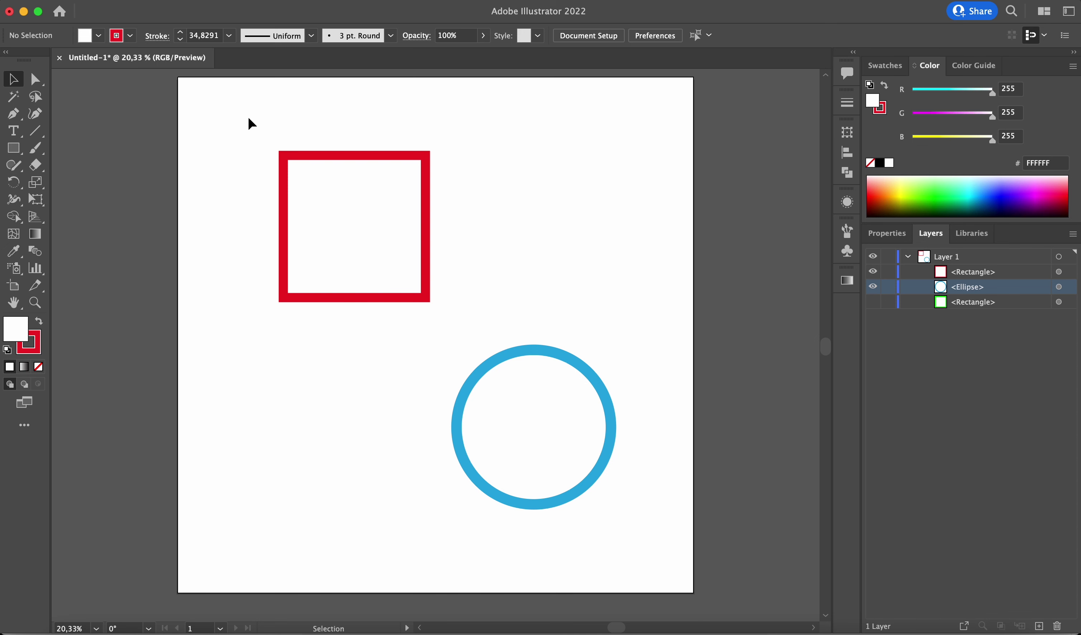
{"action": "left_click_drag", "start_coordinate": [249, 121], "coordinate": [643, 537]}
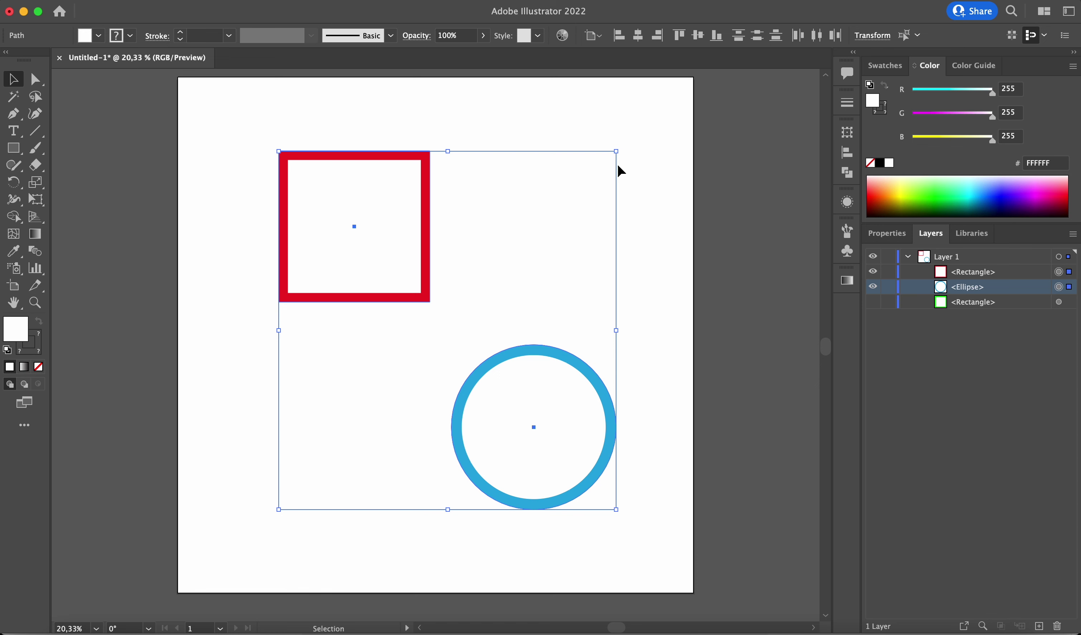
{"action": "left_click", "coordinate": [599, 36]}
{"action": "left_click", "coordinate": [742, 196]}
{"action": "left_click", "coordinate": [740, 197]}
{"action": "left_click_drag", "start_coordinate": [229, 122], "coordinate": [655, 532]}
{"action": "left_click", "coordinate": [594, 35]}
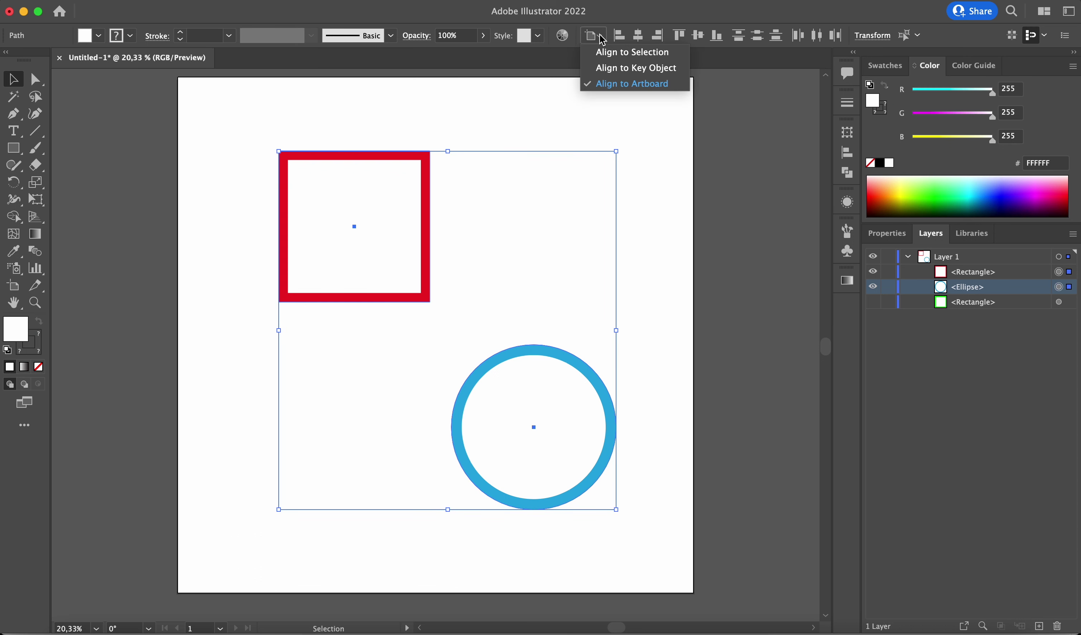
{"action": "left_click", "coordinate": [635, 69]}
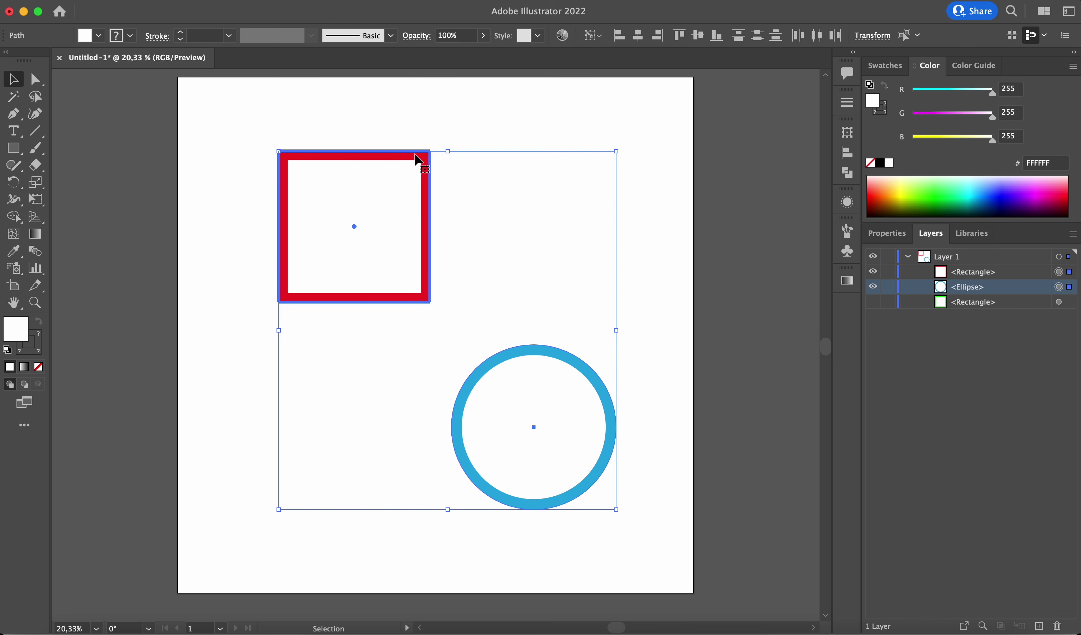
{"action": "left_click", "coordinate": [985, 277]}
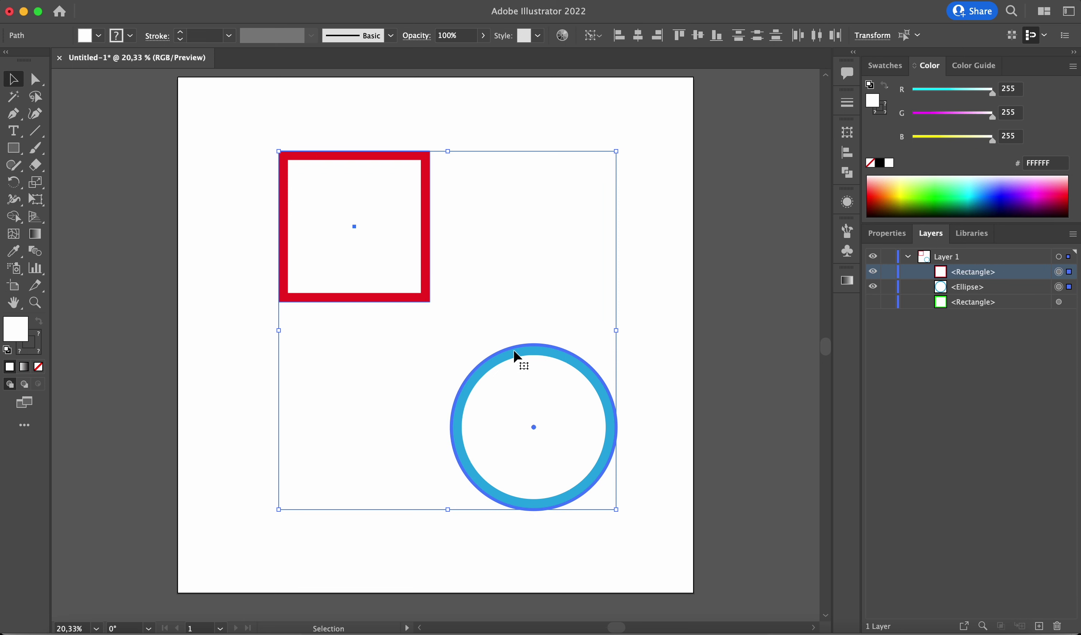
Make the hidden green square visible and select all three shapes.
{"action": "left_click", "coordinate": [873, 302]}
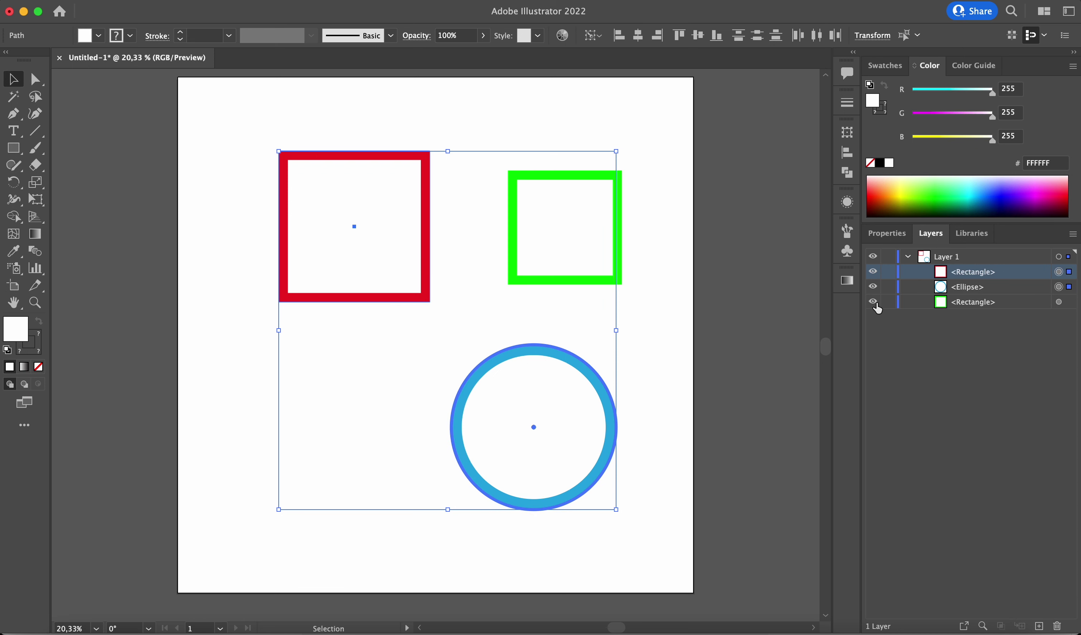
{"action": "left_click", "coordinate": [674, 331]}
{"action": "left_click_drag", "start_coordinate": [256, 138], "coordinate": [536, 384]}
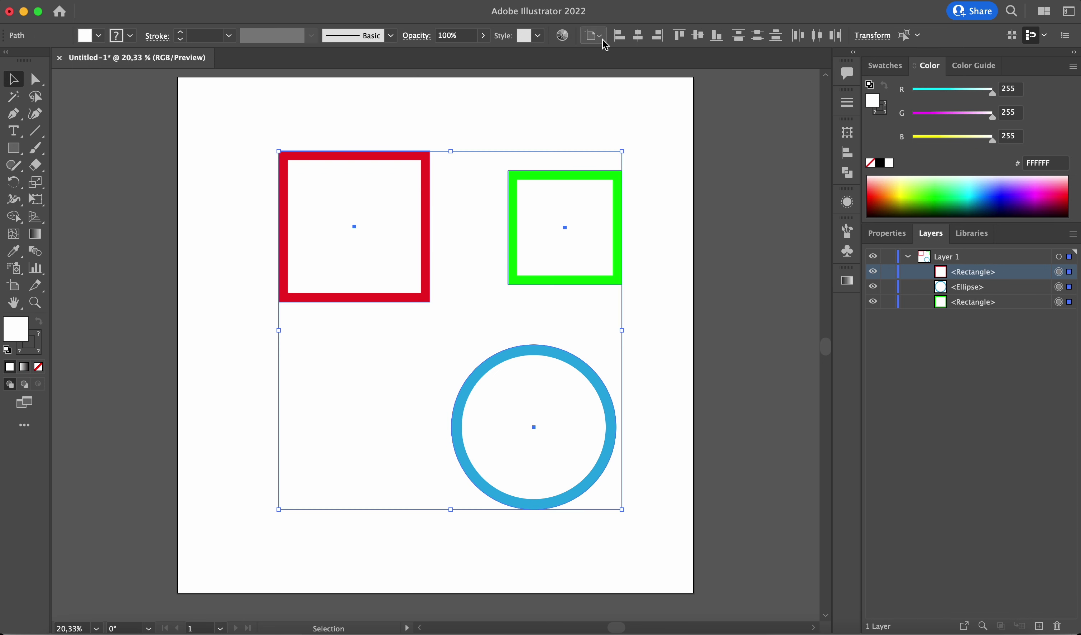
Use the blue circle as key object, try horizontal left alignment of all three shapes, and undo it.
{"action": "left_click", "coordinate": [603, 40]}
{"action": "left_click", "coordinate": [614, 70]}
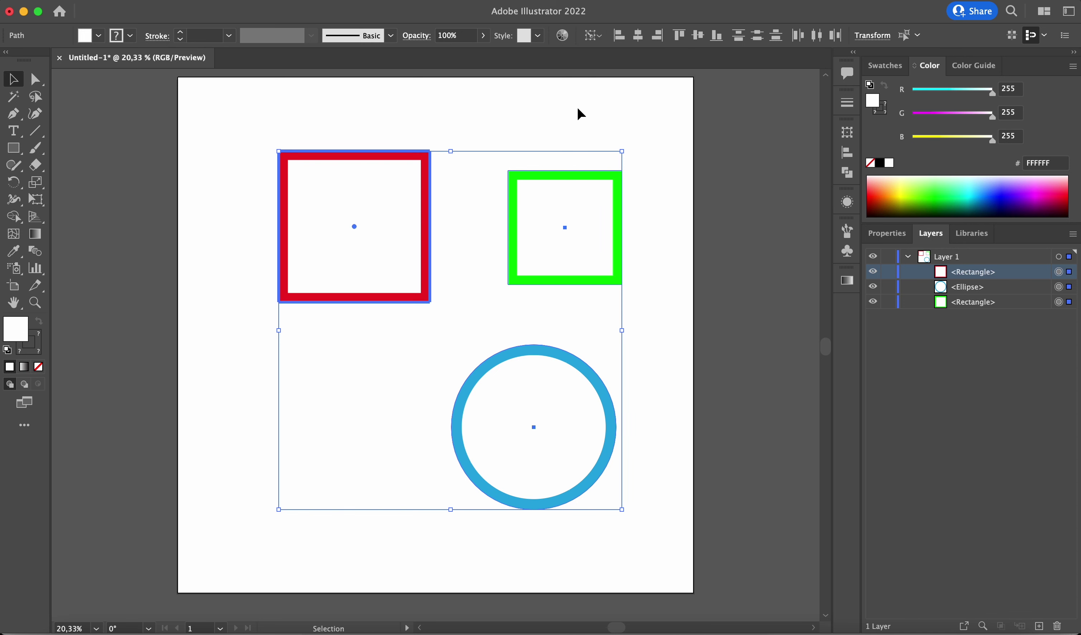
{"action": "left_click", "coordinate": [549, 355]}
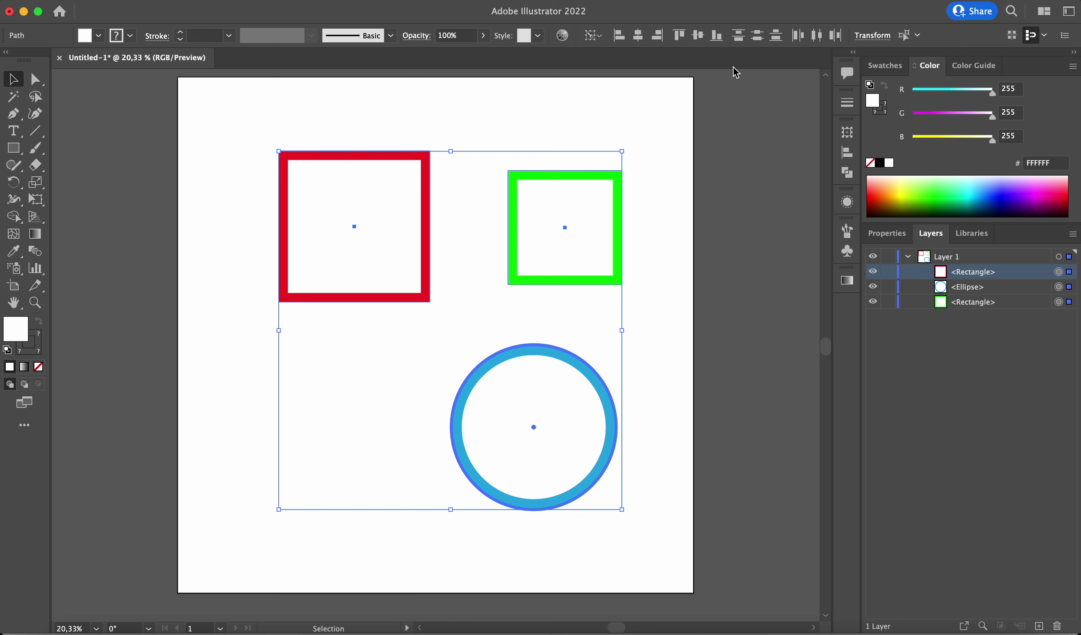
{"action": "left_click", "coordinate": [623, 42]}
{"action": "left_click", "coordinate": [620, 36]}
{"action": "key", "text": "super+z"}
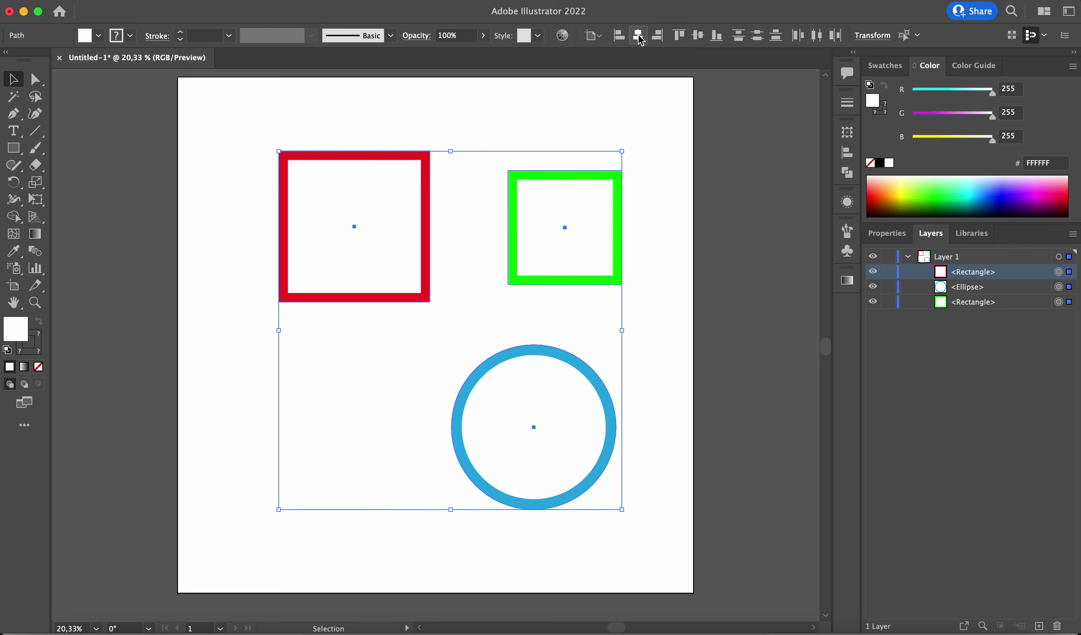
Try centering the three shapes horizontally on the artboard, then on the blue circle as key object, undoing both alignments.
{"action": "left_click", "coordinate": [639, 36]}
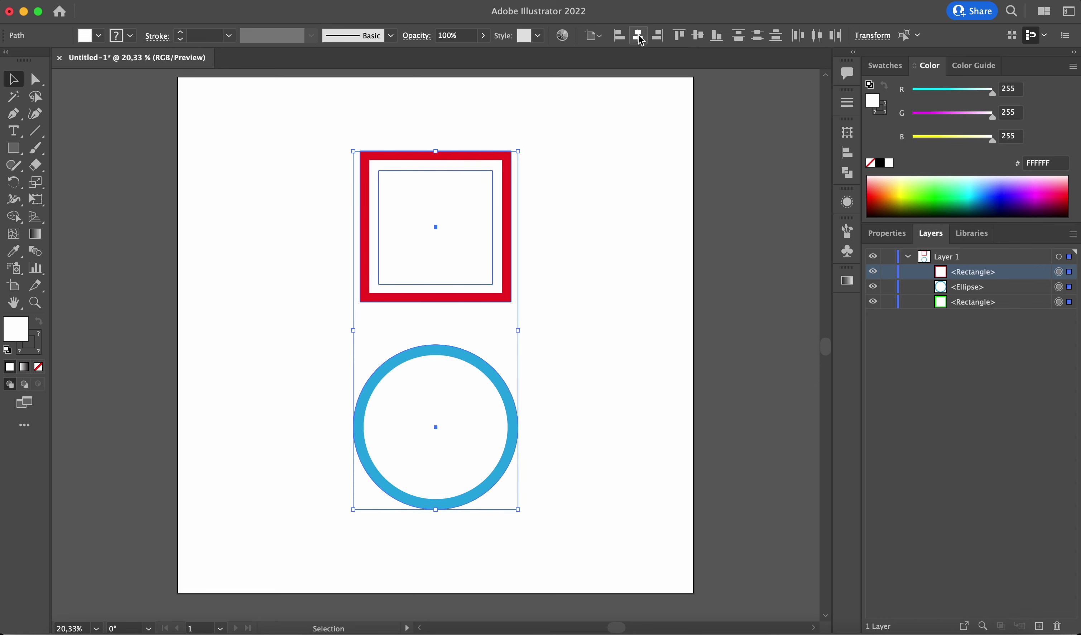
{"action": "key", "text": "super+z"}
{"action": "left_click", "coordinate": [594, 35]}
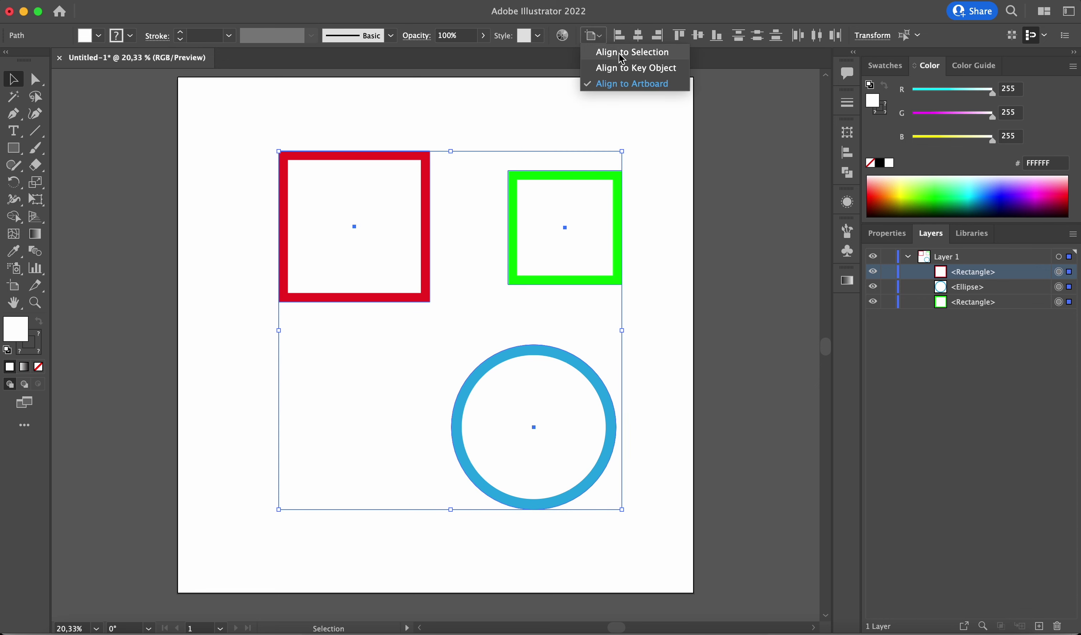
{"action": "left_click", "coordinate": [636, 68]}
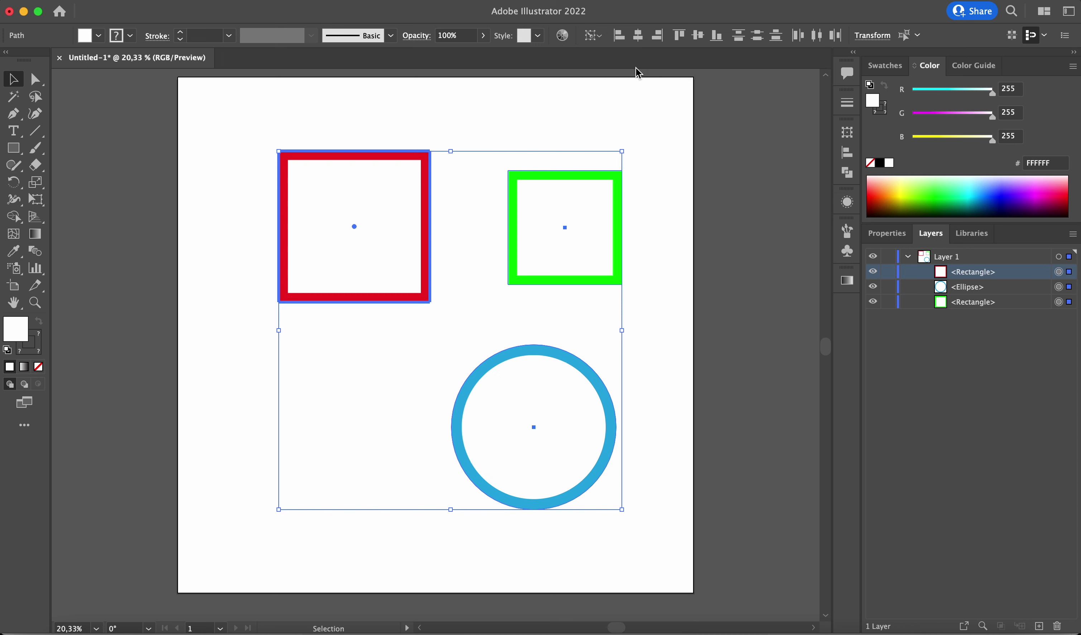
{"action": "left_click", "coordinate": [533, 354]}
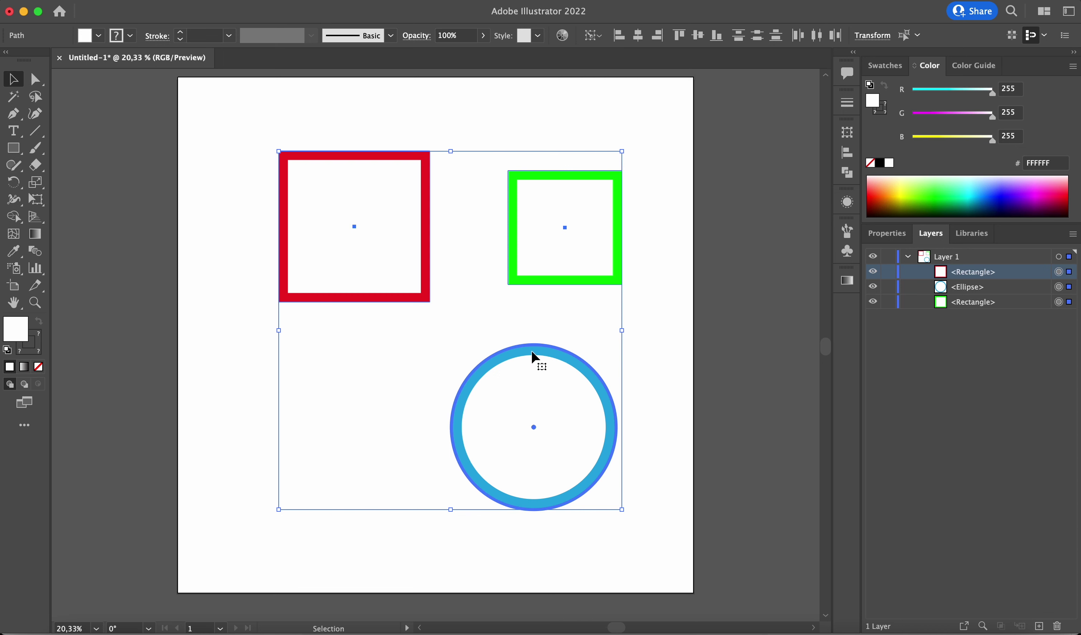
{"action": "left_click", "coordinate": [639, 36]}
{"action": "key", "text": "super+z"}
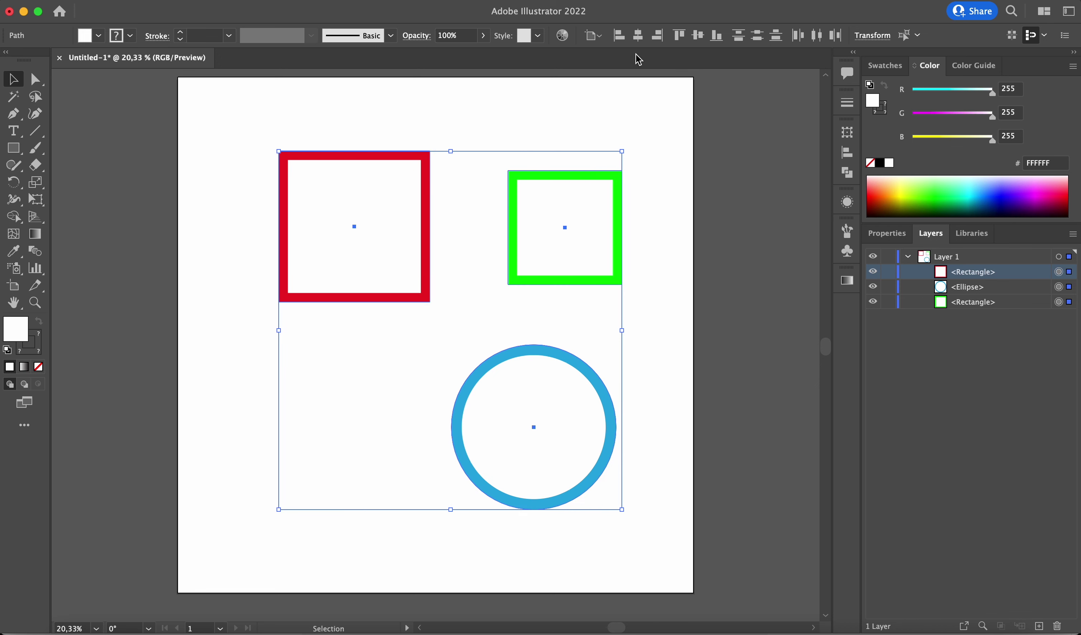
With the blue circle as key object, try vertical top alignment of all three shapes and undo it.
{"action": "left_click", "coordinate": [594, 35]}
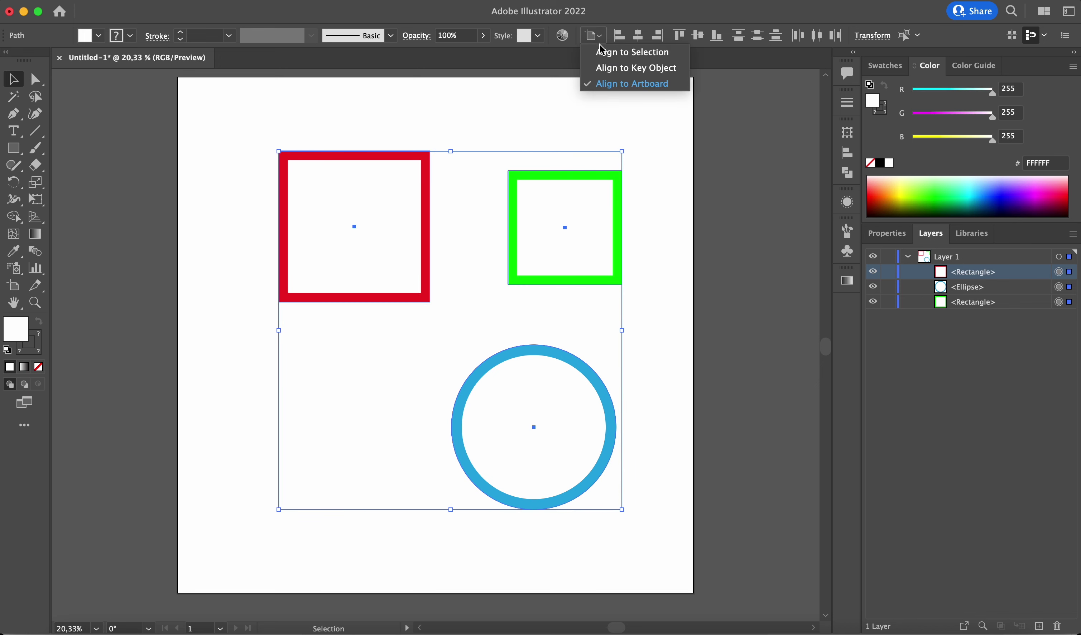
{"action": "left_click", "coordinate": [614, 67]}
{"action": "left_click", "coordinate": [563, 350]}
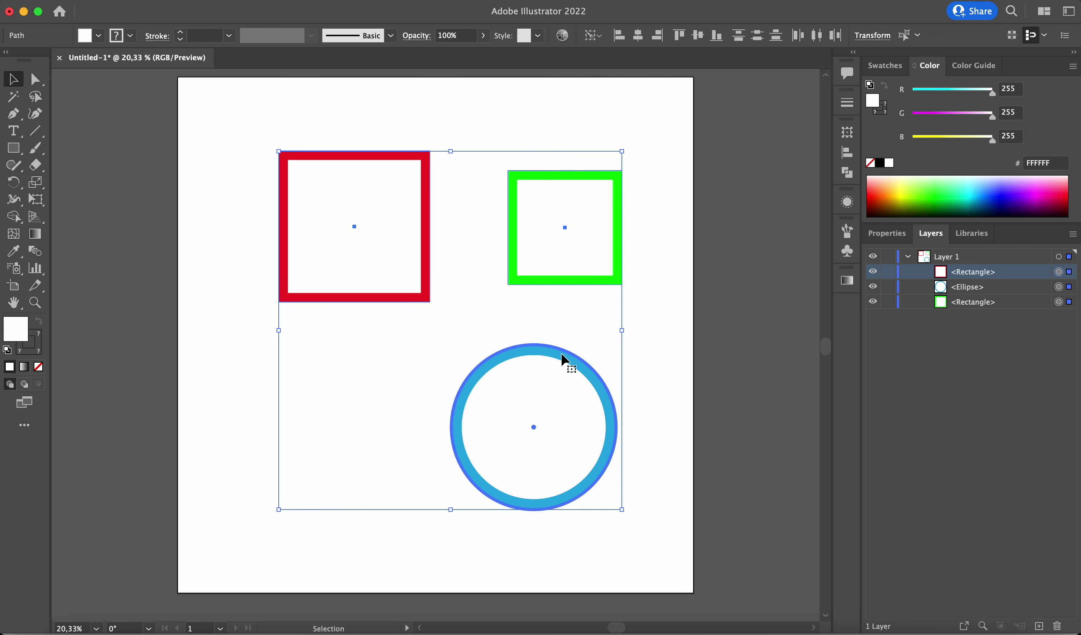
{"action": "left_click", "coordinate": [680, 36]}
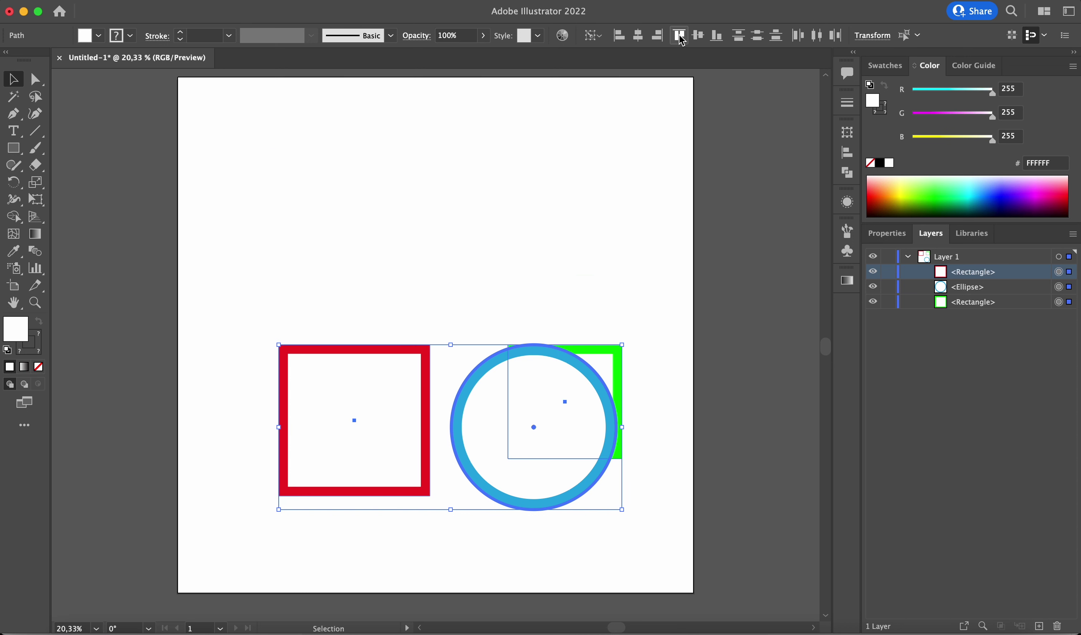
{"action": "key", "text": "super+z"}
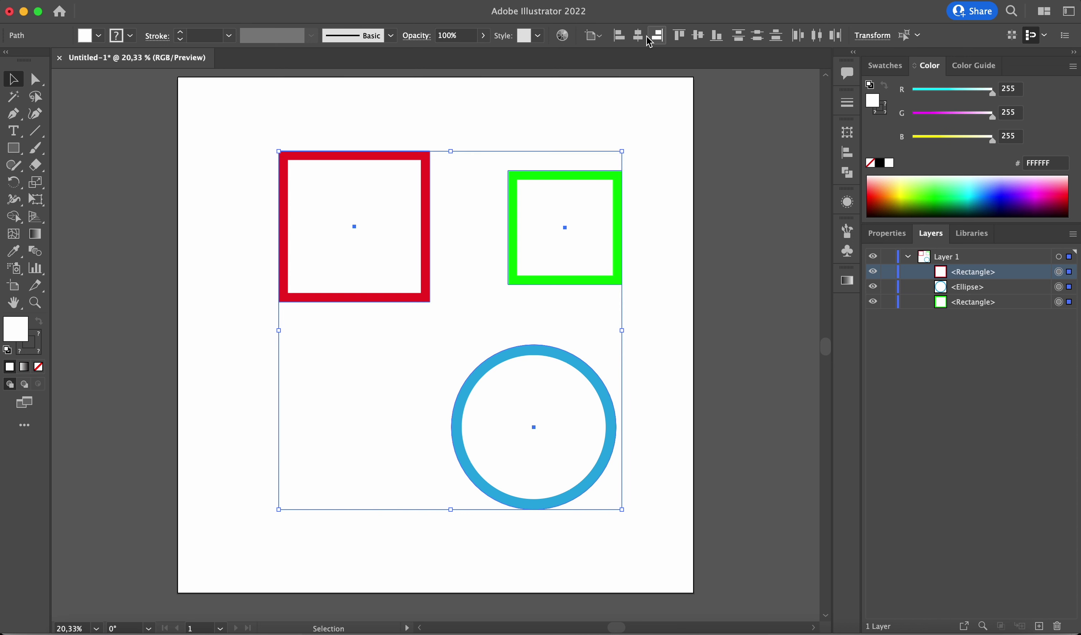
Set the blue circle as key object again, try vertical bottom alignment of all three shapes, and undo it.
{"action": "left_click", "coordinate": [603, 44]}
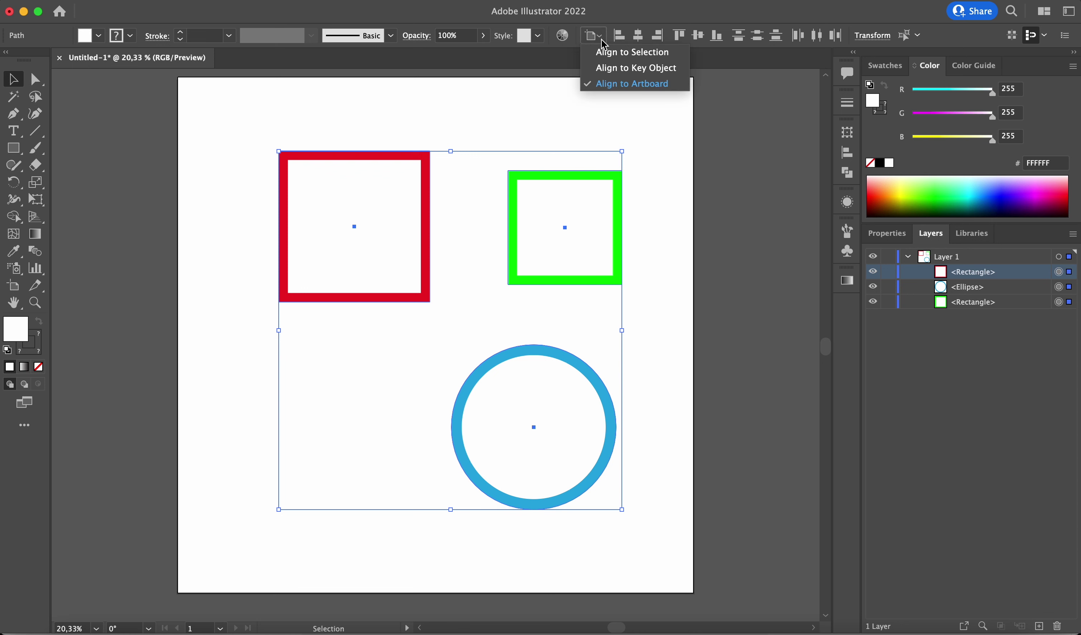
{"action": "left_click", "coordinate": [610, 68]}
{"action": "left_click", "coordinate": [568, 361]}
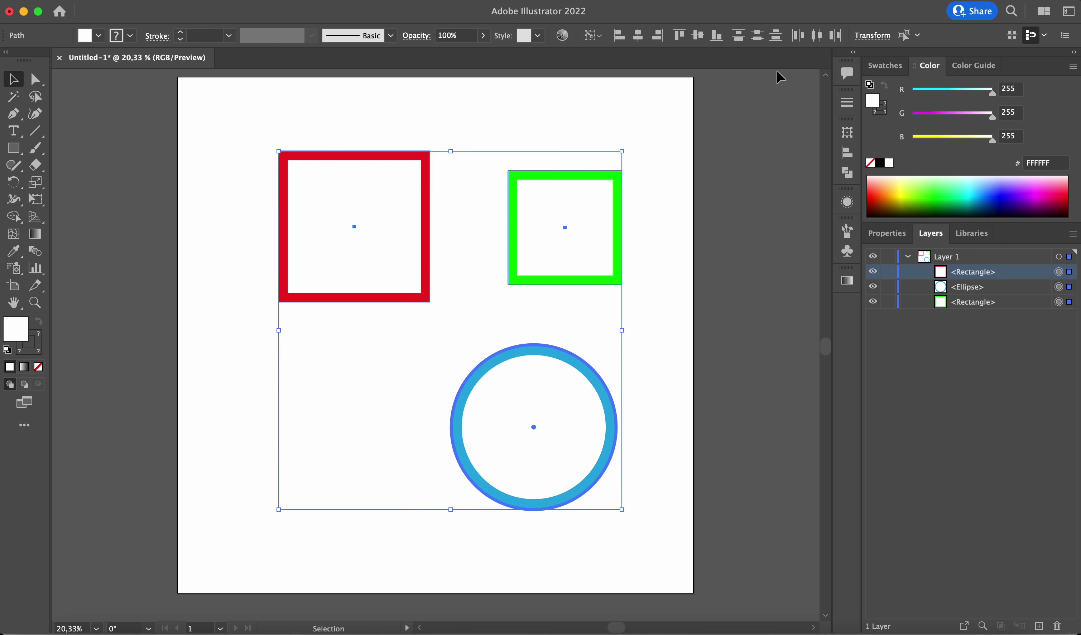
{"action": "left_click", "coordinate": [717, 36]}
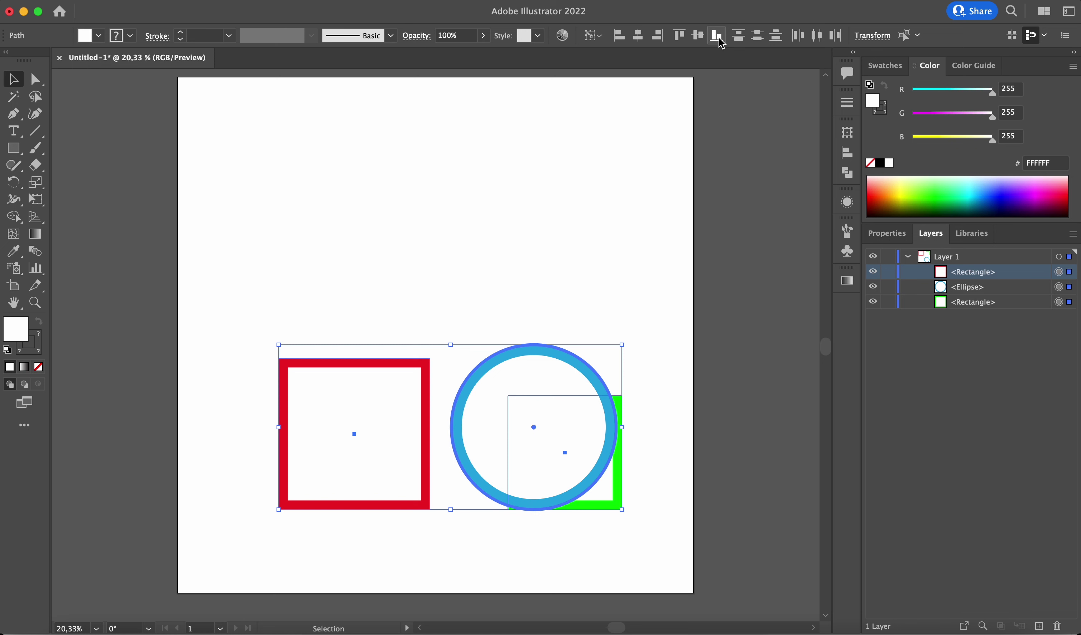
{"action": "key", "text": "super+z"}
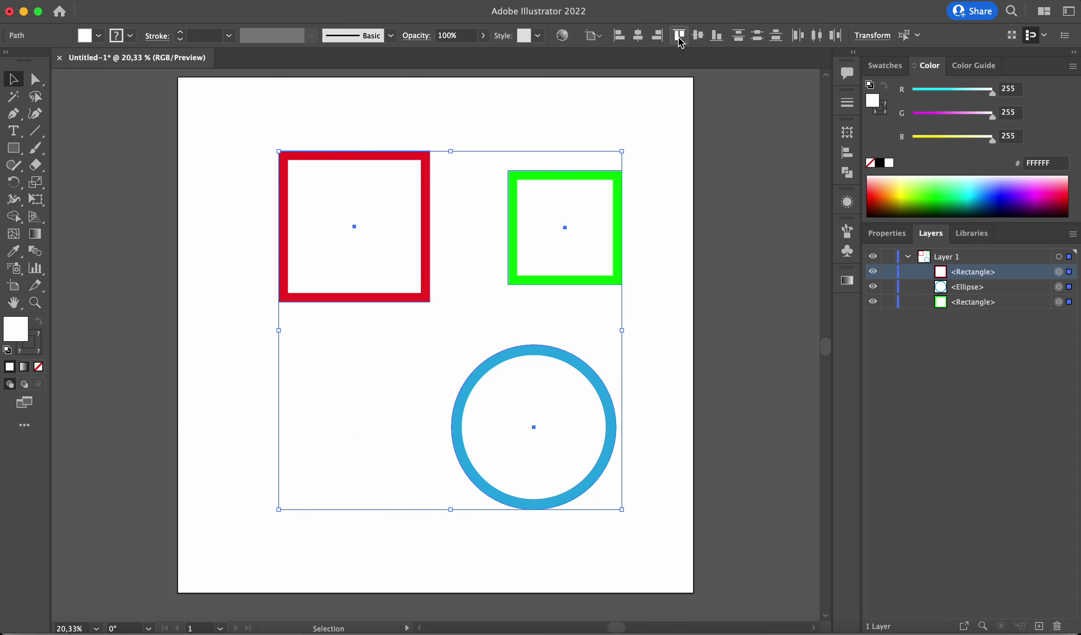
Reselect all three shapes, try vertical center alignment with the red square as key object, and undo it.
{"action": "left_click", "coordinate": [670, 367]}
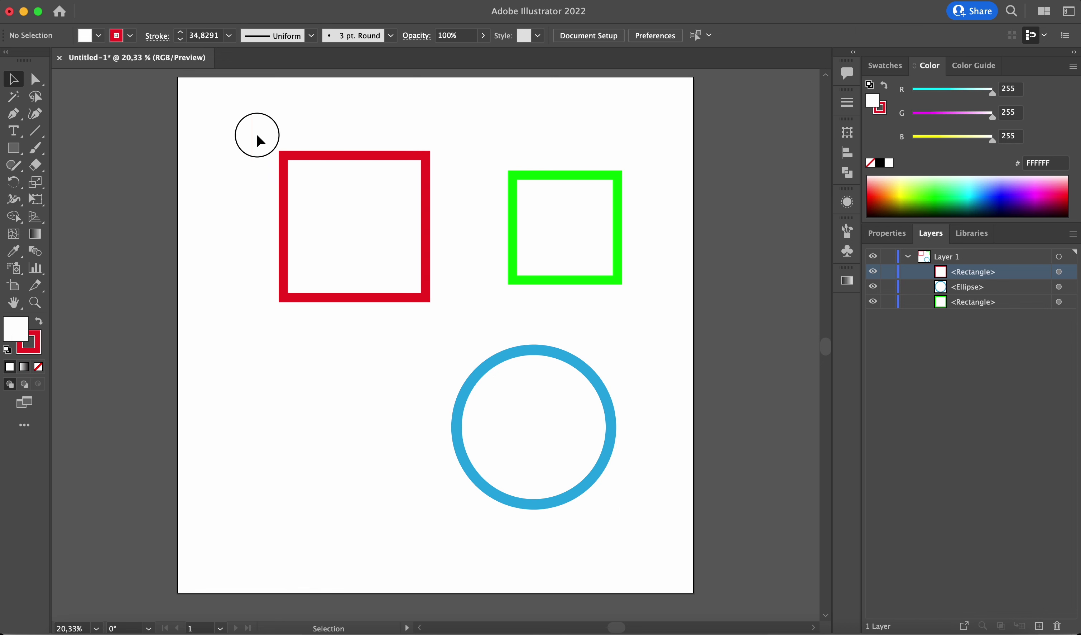
{"action": "left_click_drag", "start_coordinate": [256, 133], "coordinate": [655, 536]}
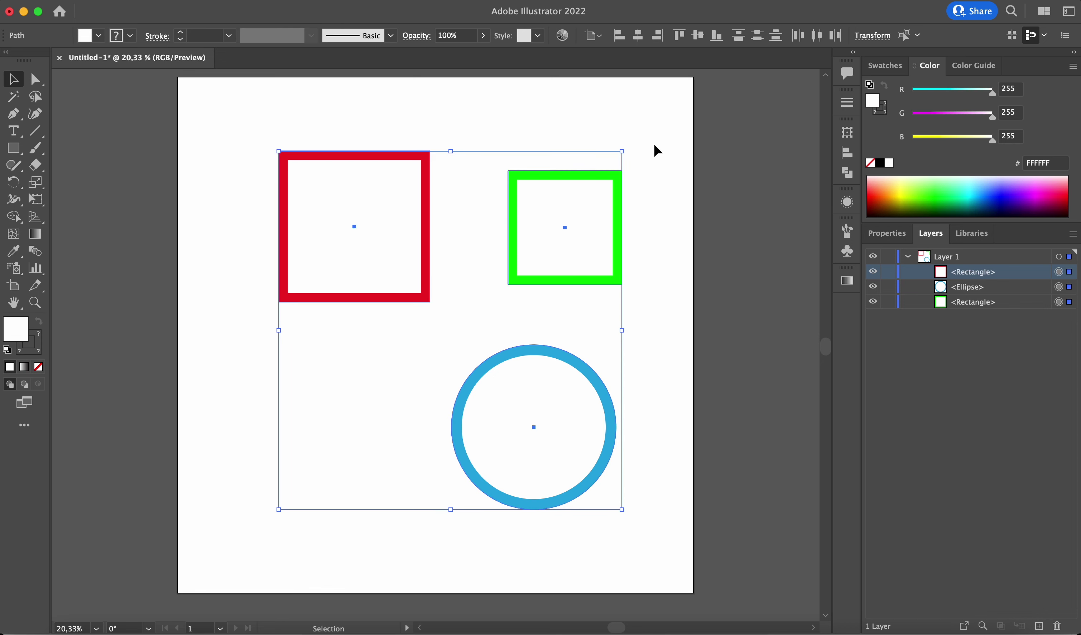
{"action": "left_click", "coordinate": [601, 40]}
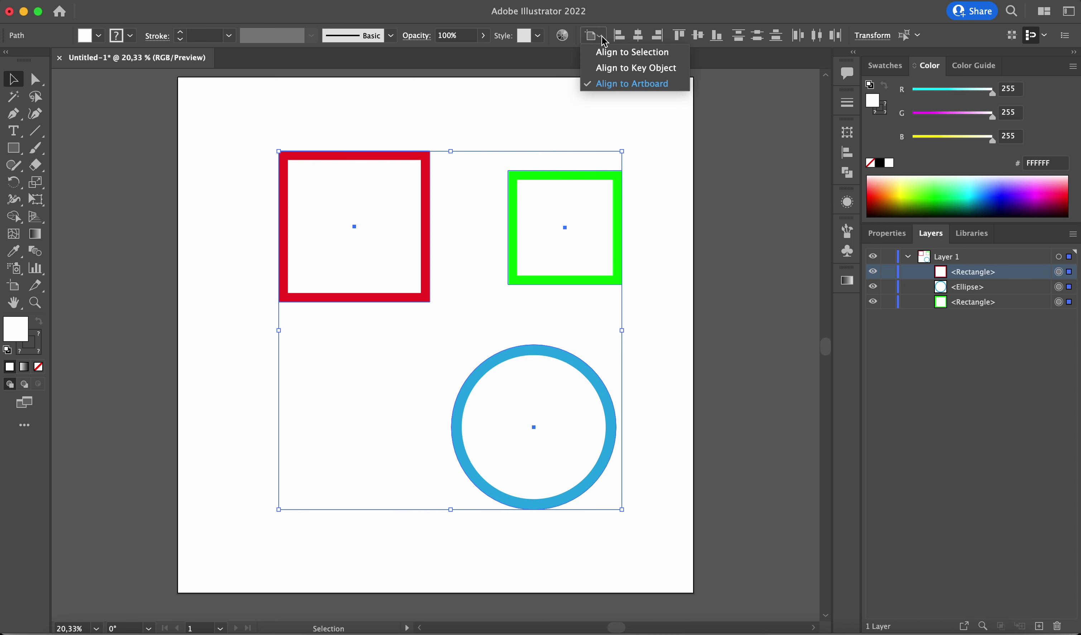
{"action": "left_click", "coordinate": [643, 70]}
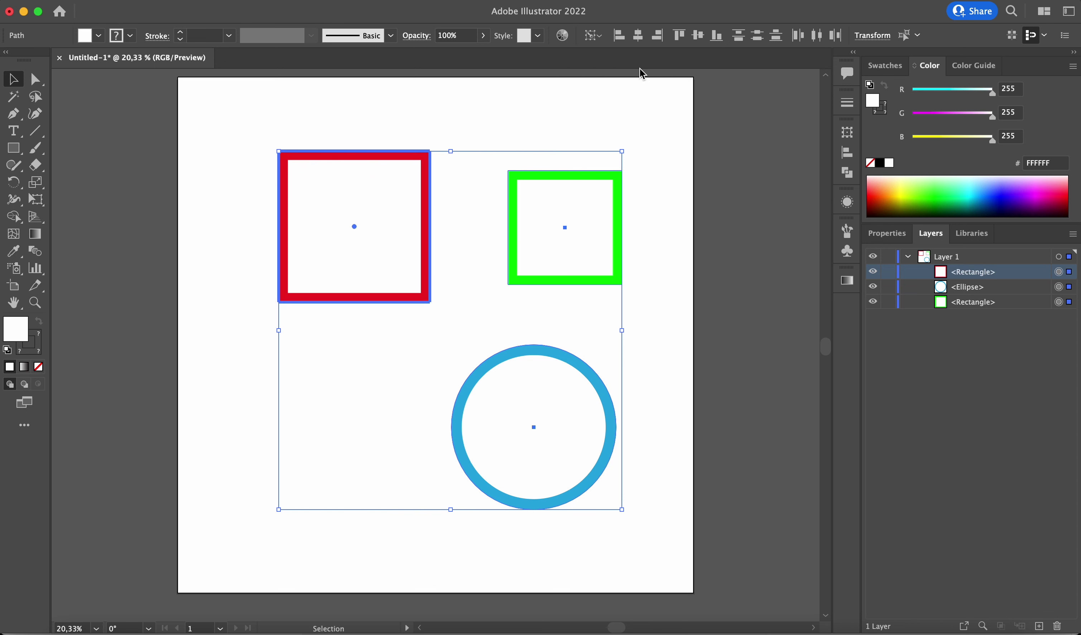
{"action": "left_click", "coordinate": [698, 39]}
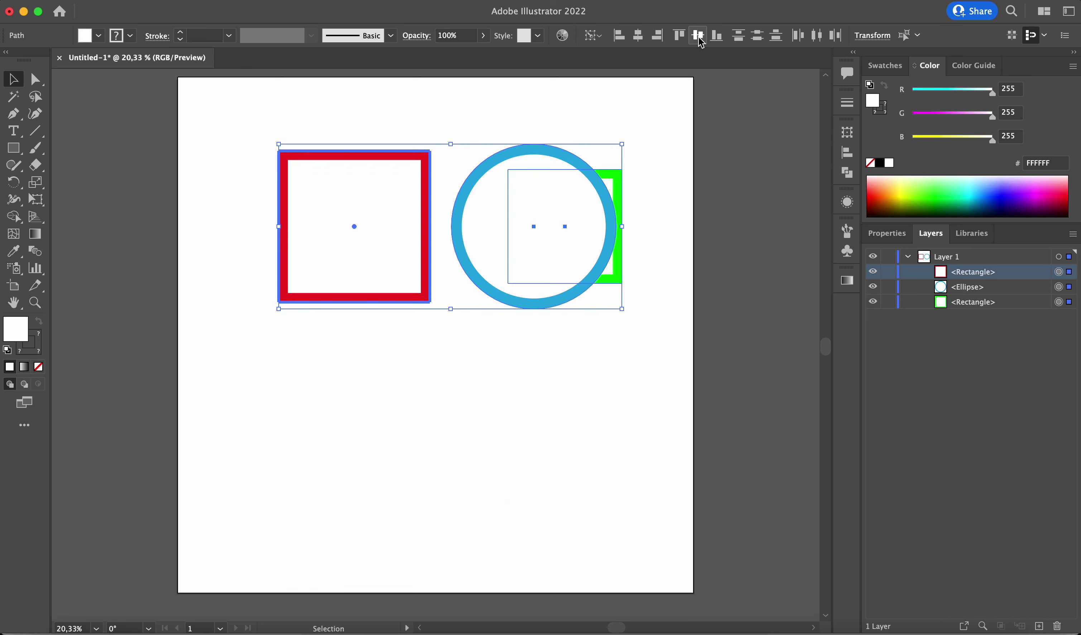
{"action": "key", "text": "super+z"}
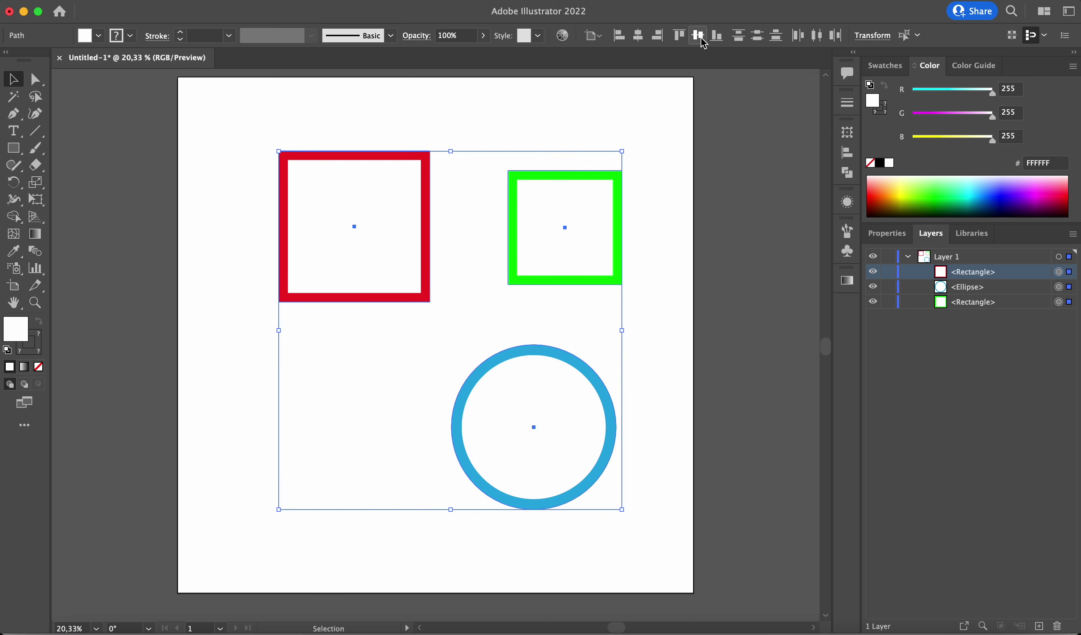